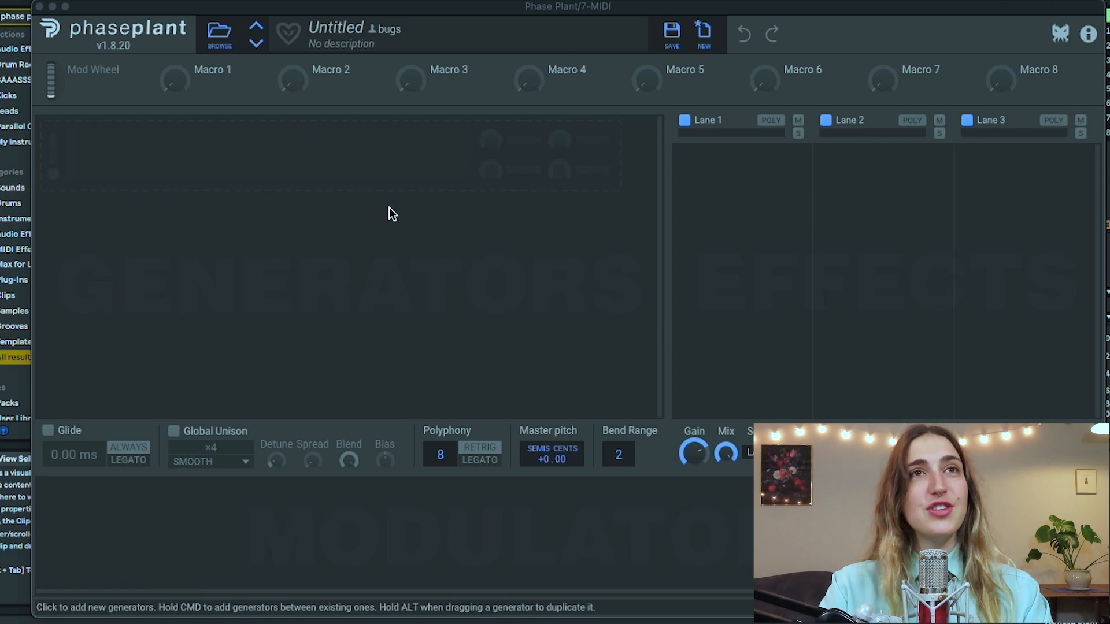
# Add a Sampler generator and load the 03.18.21 Sedona audio clip from the arrangement into it
pyautogui.click(361, 159)
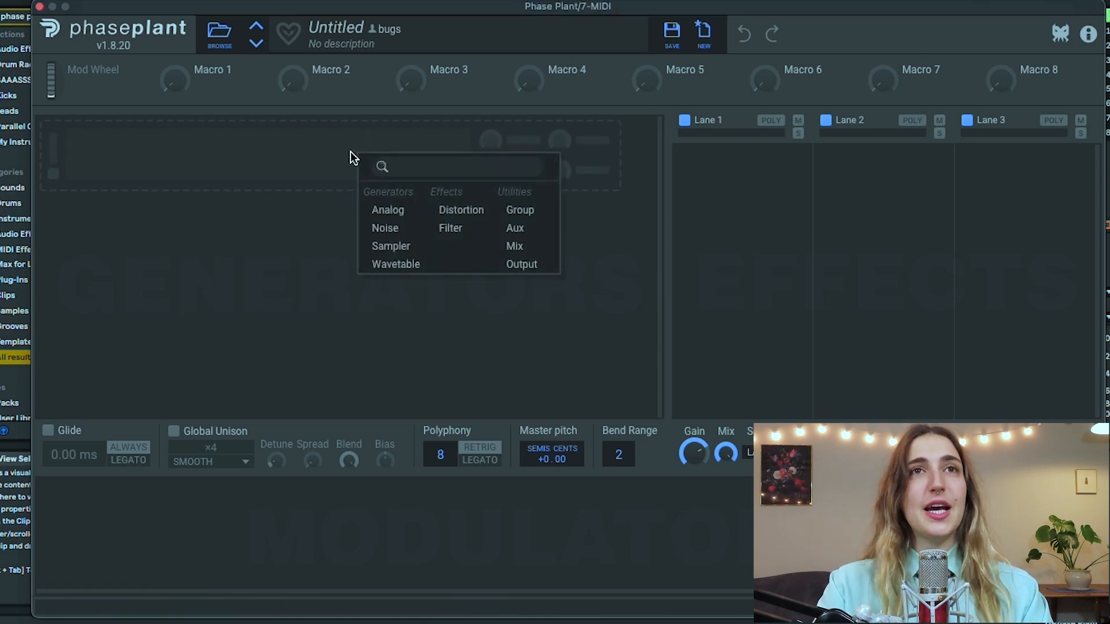
pyautogui.click(391, 247)
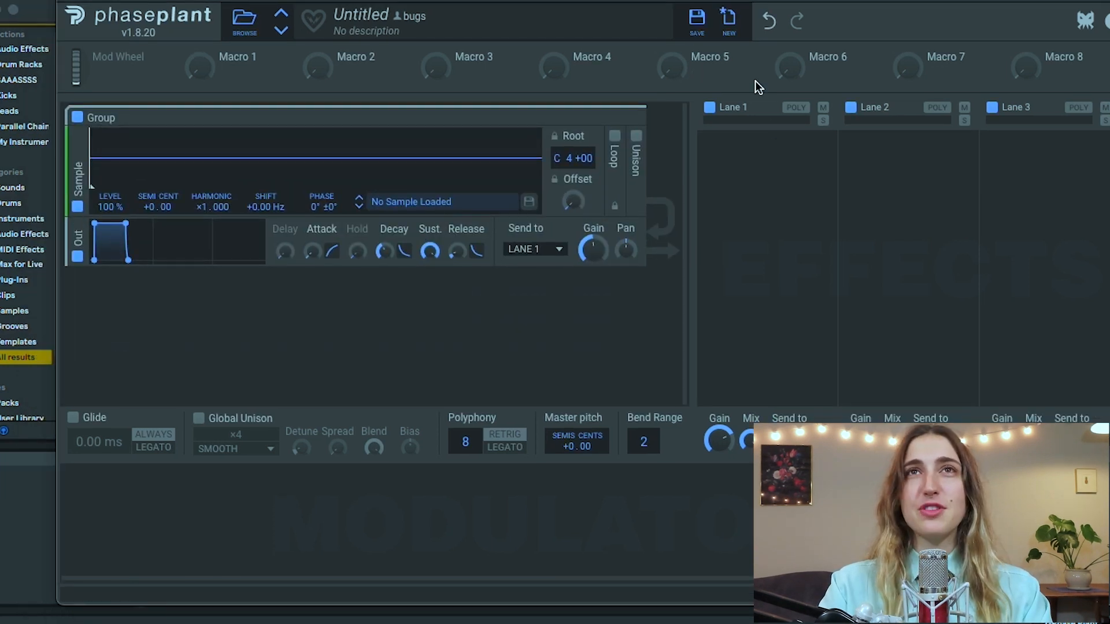
pyautogui.moveTo(646, 1); pyautogui.dragTo(629, 265)
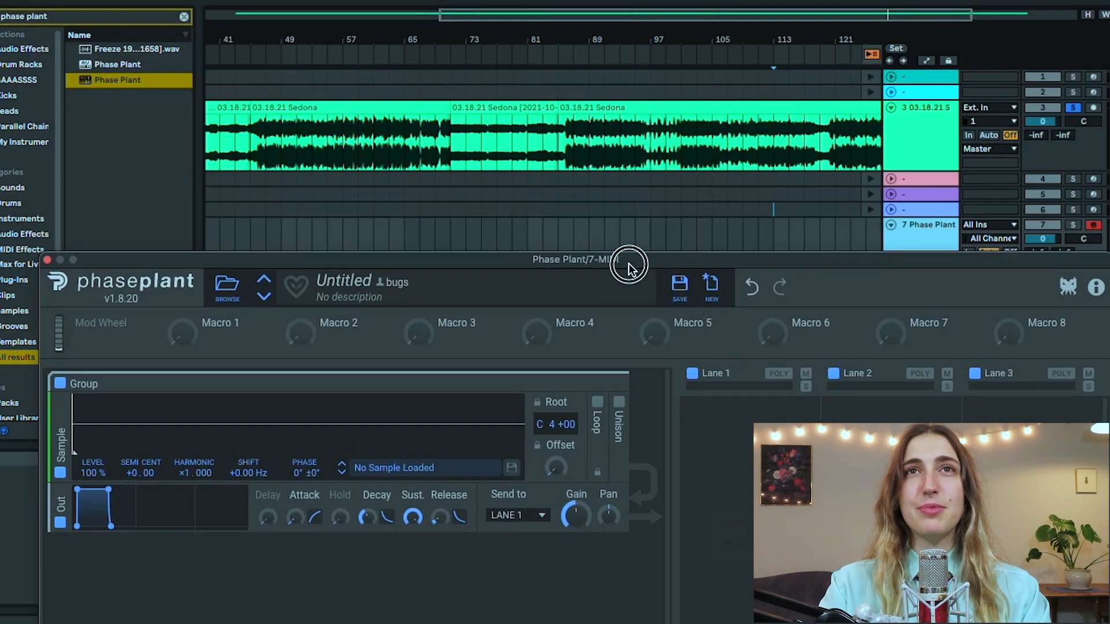
pyautogui.click(508, 109)
pyautogui.press('space')
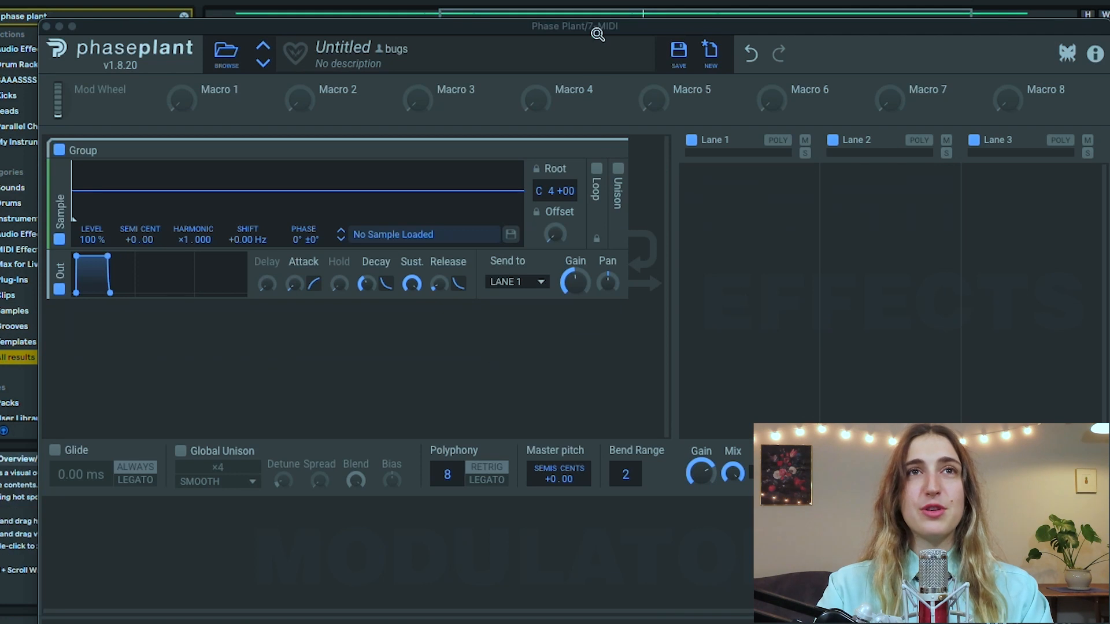
pyautogui.moveTo(597, 28); pyautogui.dragTo(602, 158)
pyautogui.moveTo(503, 127); pyautogui.dragTo(350, 338)
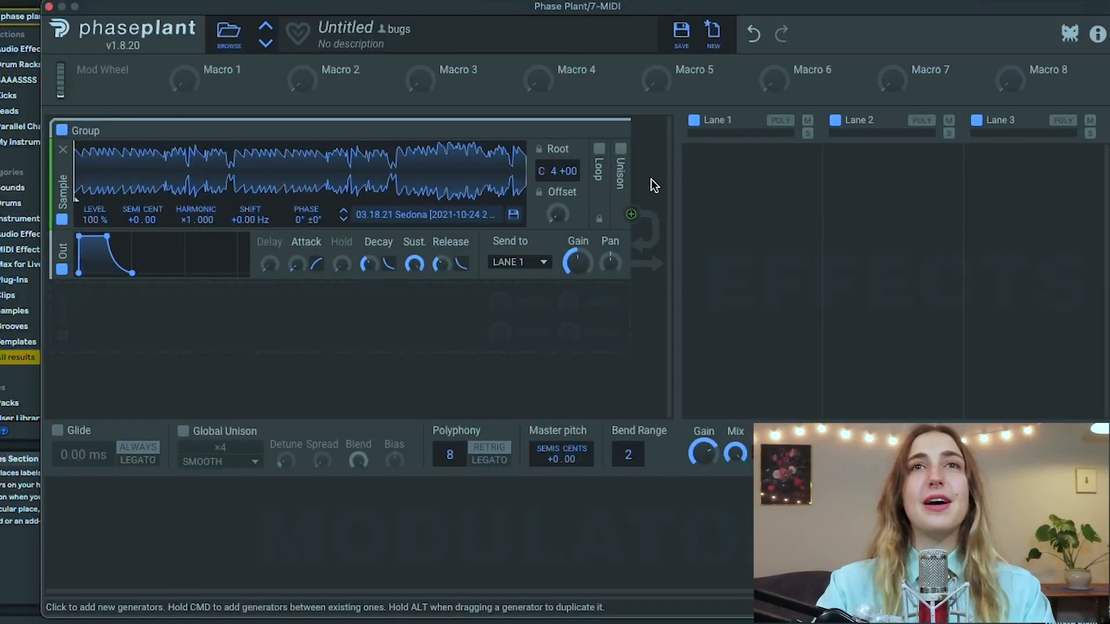
# Enable infinite looping on the sampler and set the loop start to the very beginning of the sample
pyautogui.click(600, 149)
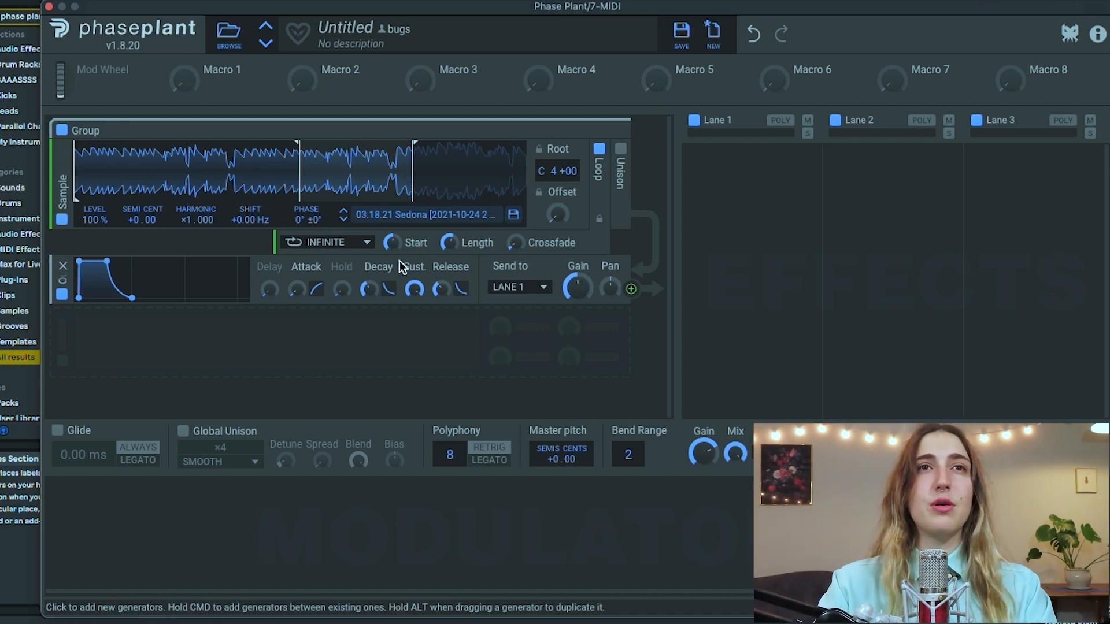
pyautogui.moveTo(391, 238); pyautogui.dragTo(391, 271)
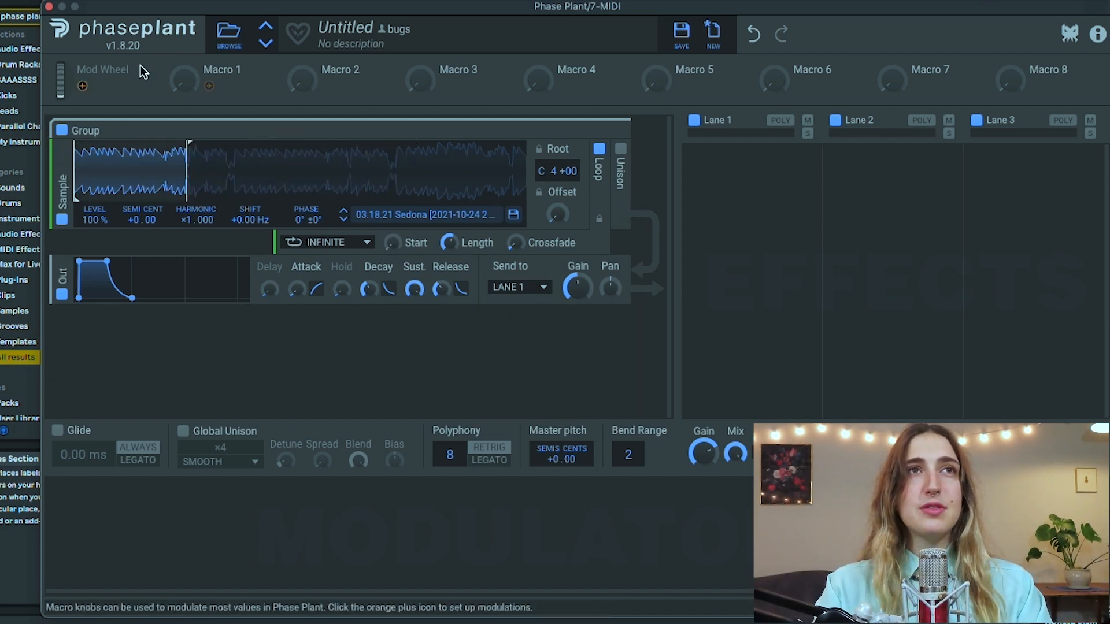
# Map Macro 1 at full depth to the sampler's loop start and sample offset, and rename the macro Start
pyautogui.click(209, 86)
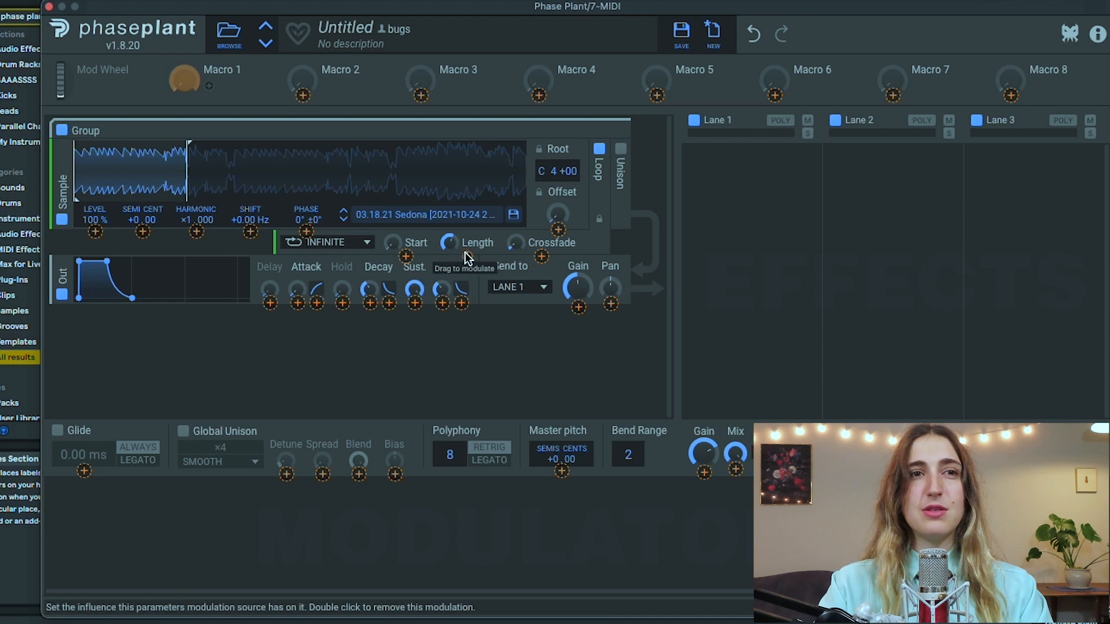
pyautogui.moveTo(406, 256); pyautogui.dragTo(406, 237)
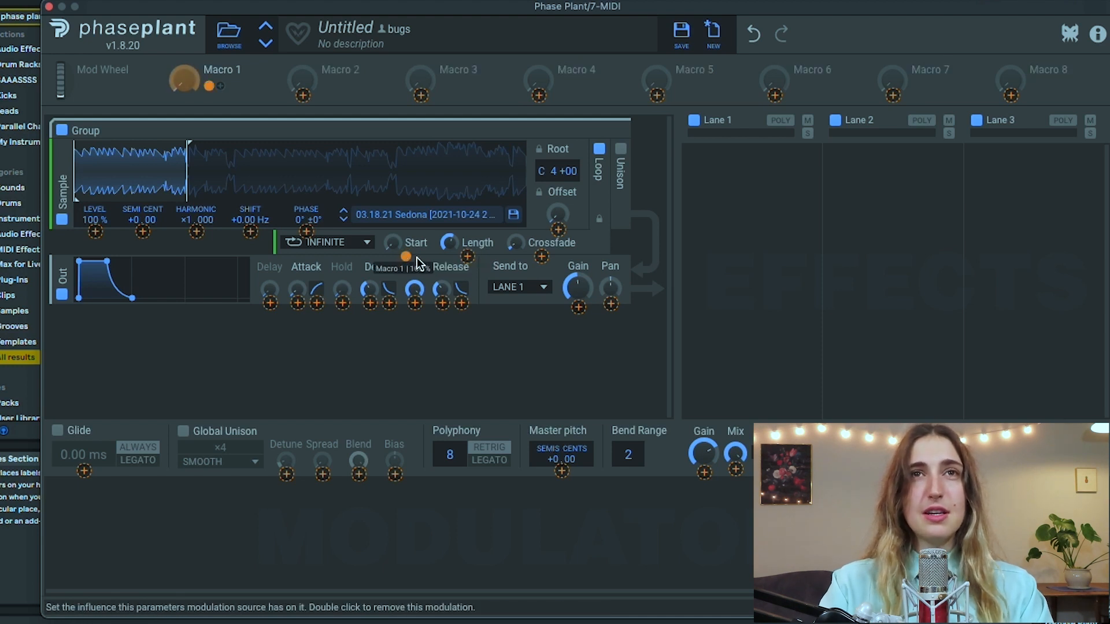
pyautogui.moveTo(558, 230); pyautogui.dragTo(558, 222)
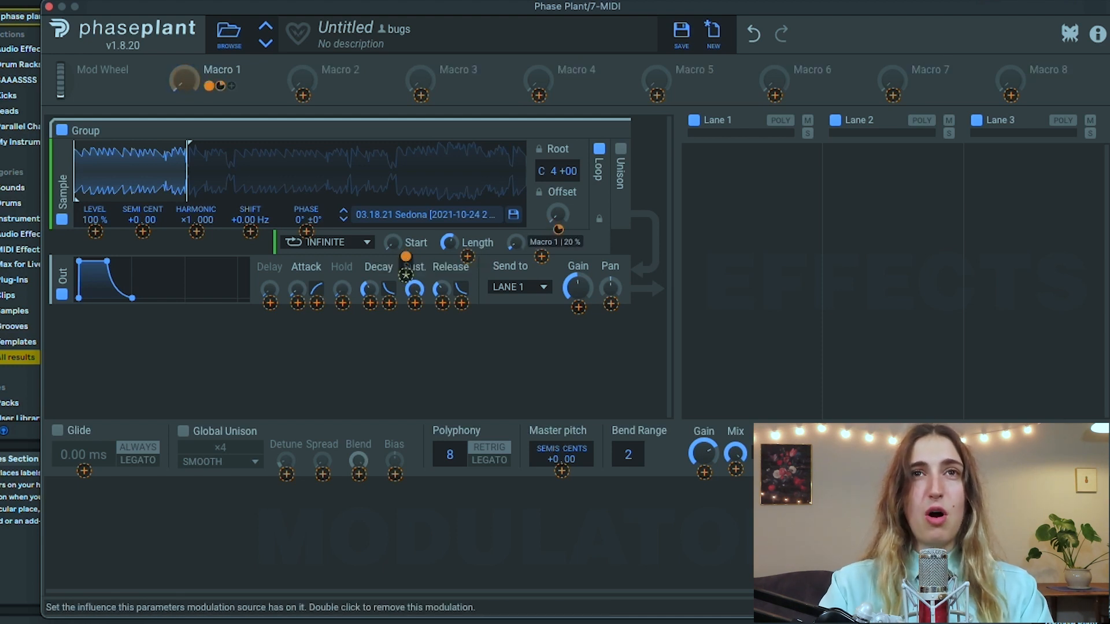
pyautogui.click(185, 80)
pyautogui.moveTo(184, 81)
pyautogui.mouseDown()
pyautogui.moveTo(183, 67)
pyautogui.moveTo(190, 84)
pyautogui.mouseUp()
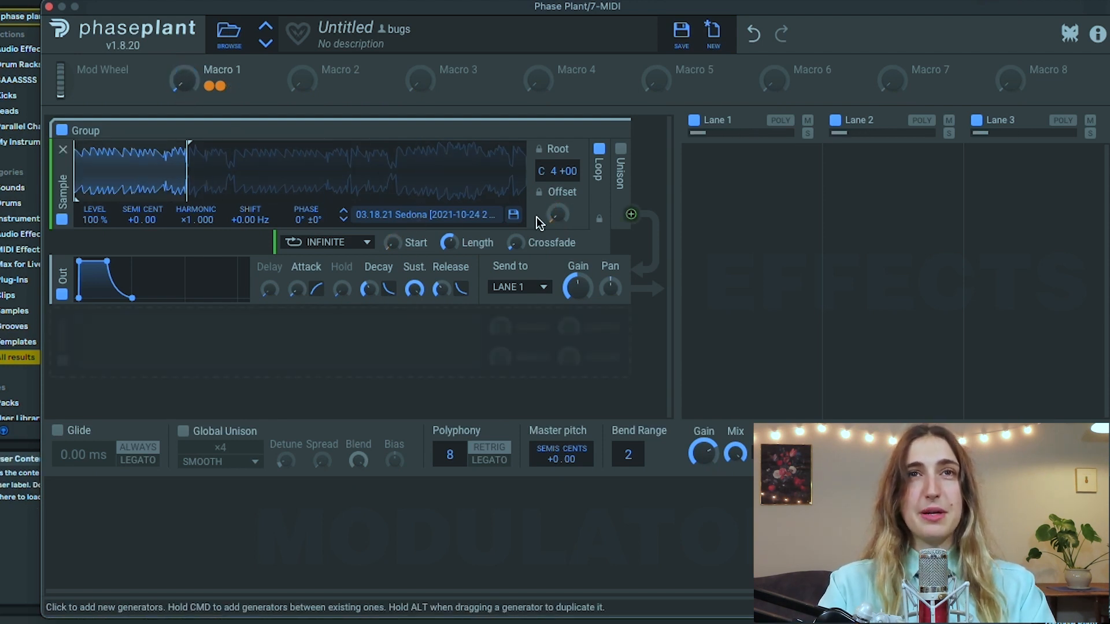
pyautogui.doubleClick(213, 70)
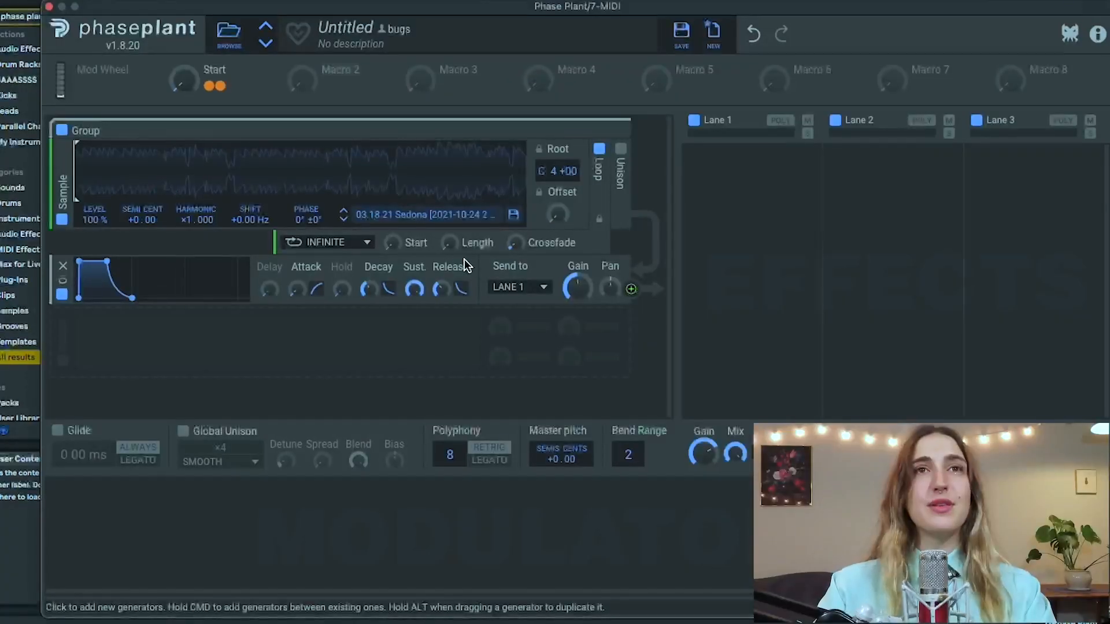
# Reduce the loop length to its minimum, modulate it partially with Macro 2, and name the macro Grain Size
pyautogui.moveTo(450, 245)
pyautogui.mouseDown()
pyautogui.moveTo(450, 208)
pyautogui.moveTo(449, 248)
pyautogui.mouseUp()
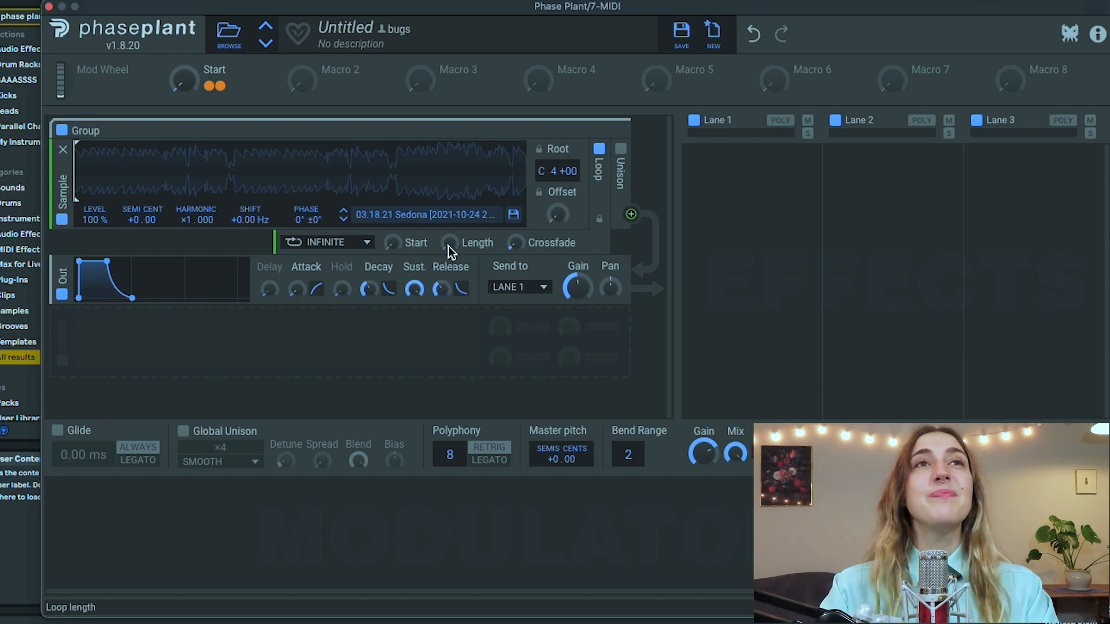
pyautogui.click(328, 86)
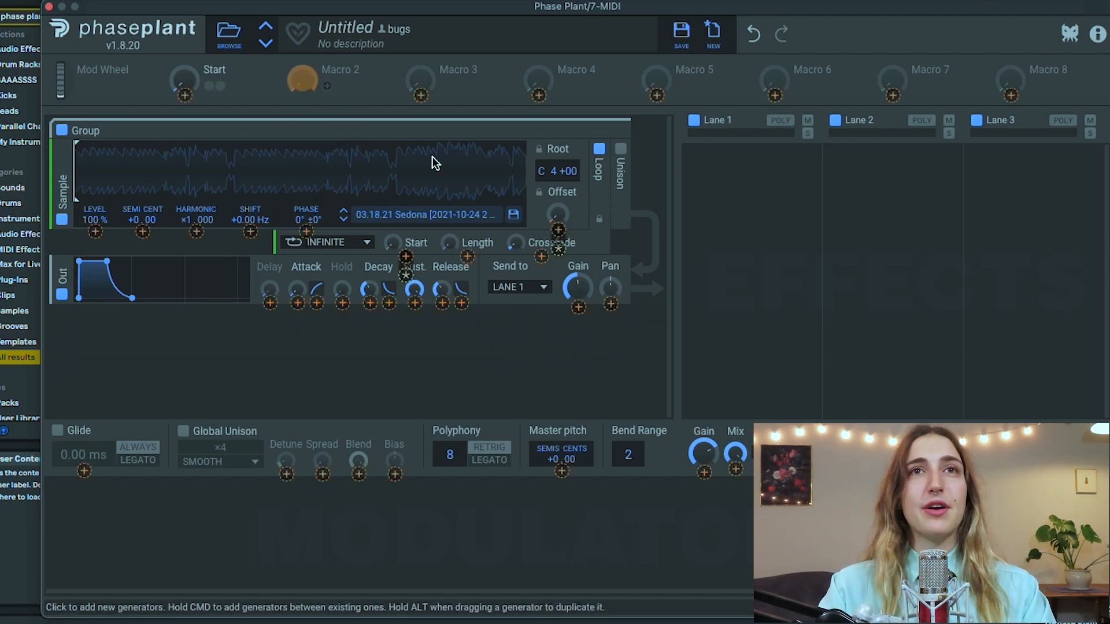
pyautogui.click(466, 256)
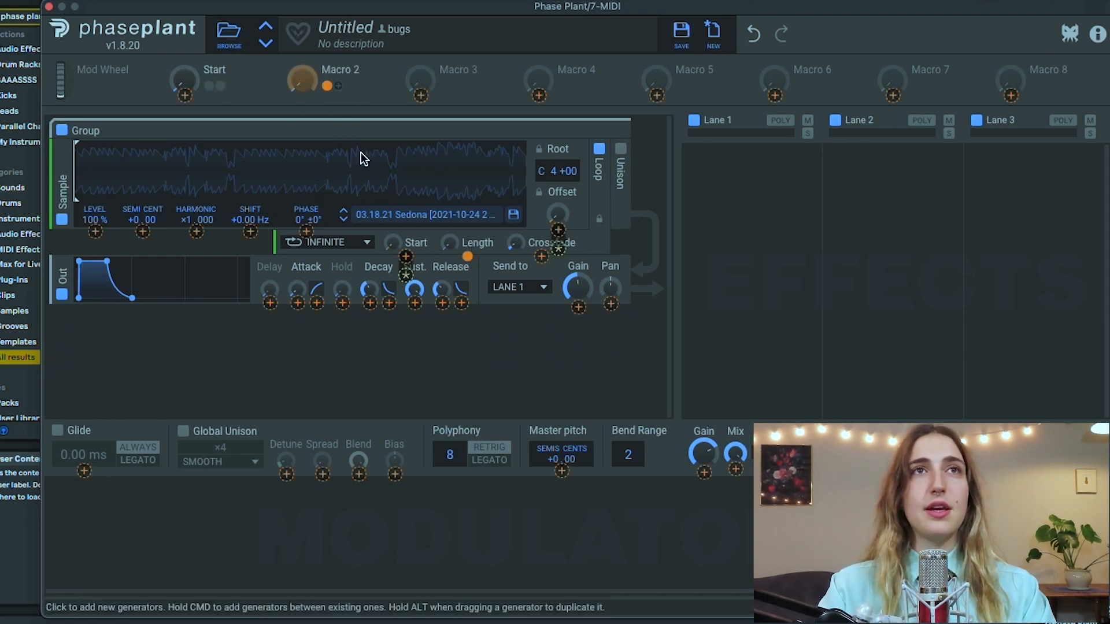
pyautogui.click(306, 79)
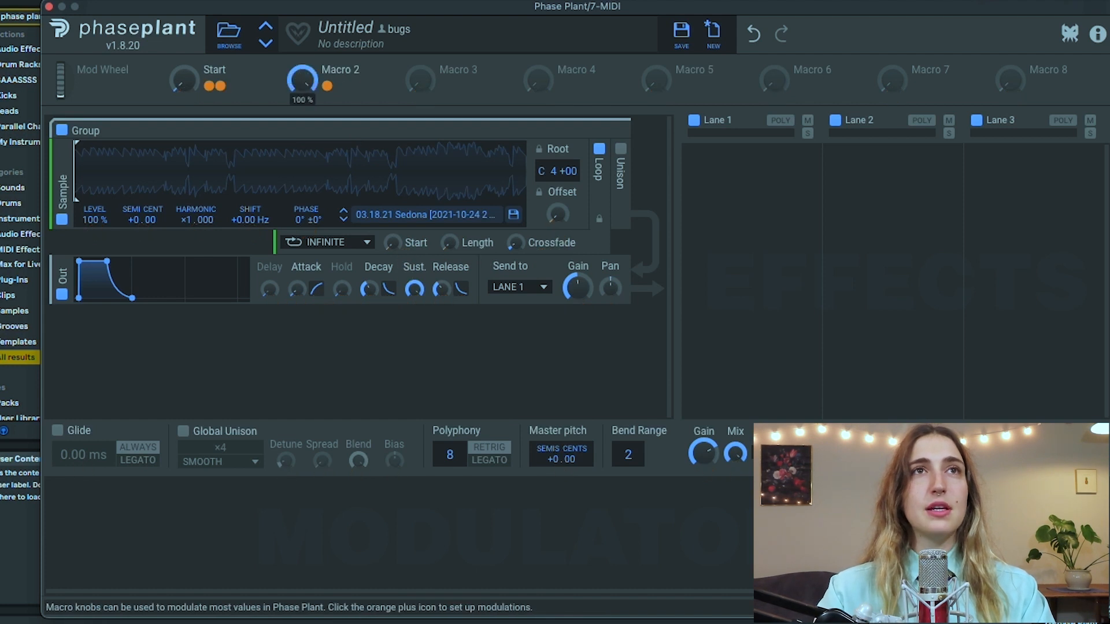
pyautogui.moveTo(302, 78); pyautogui.dragTo(303, 136)
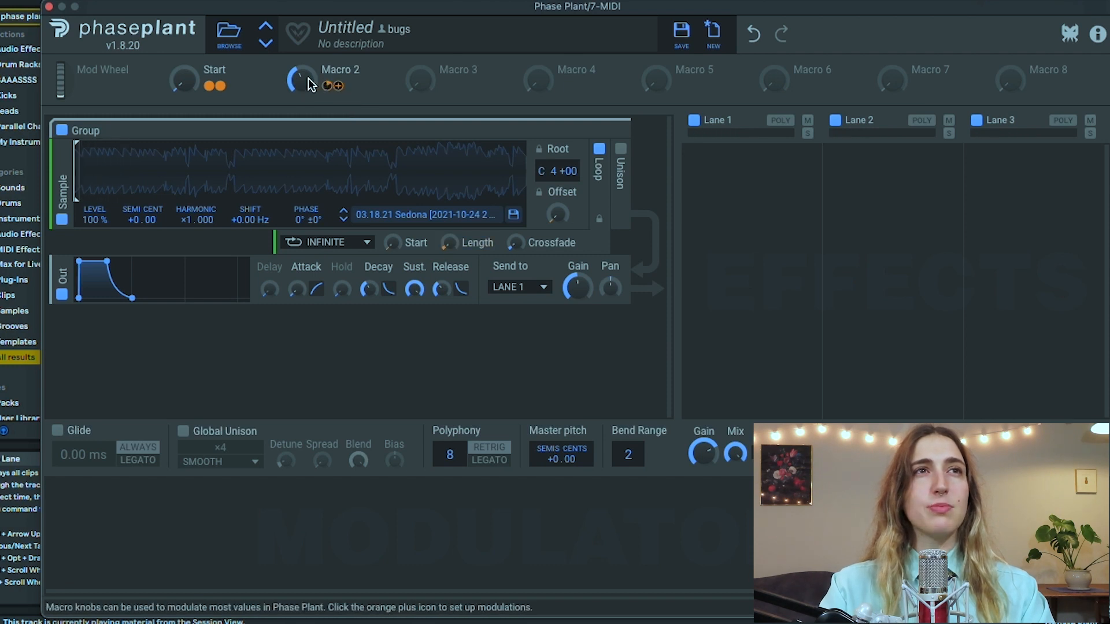
pyautogui.moveTo(302, 80); pyautogui.dragTo(303, 110)
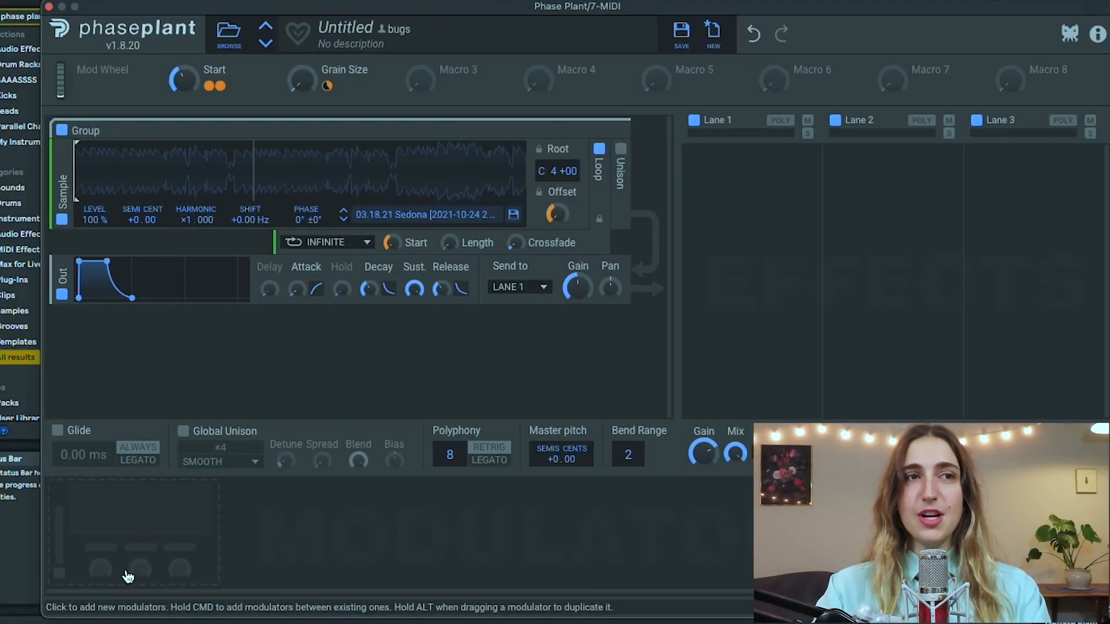
# Add a Random modulator at 4.29 Hz with 74 % smoothing and assign it to the Start macro
pyautogui.click(170, 527)
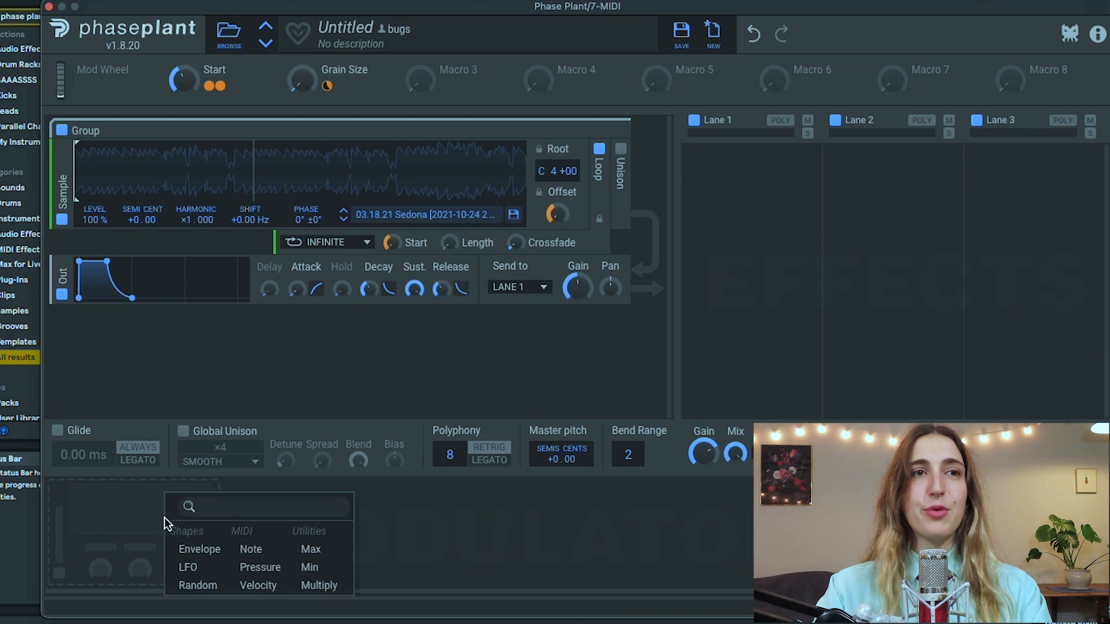
pyautogui.click(197, 586)
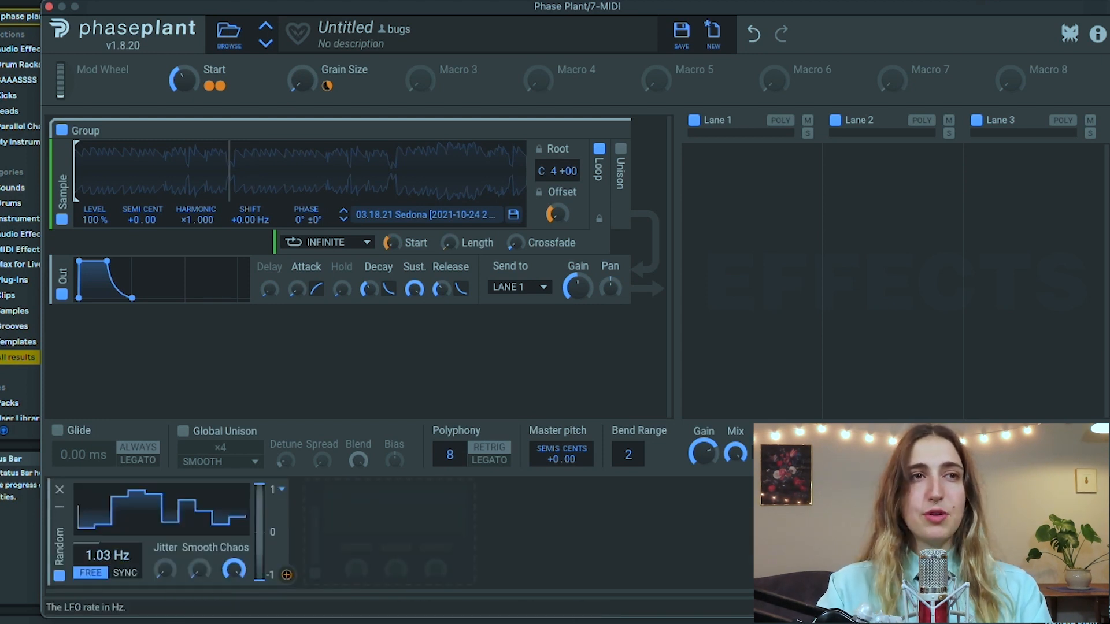
pyautogui.moveTo(108, 555); pyautogui.dragTo(107, 546)
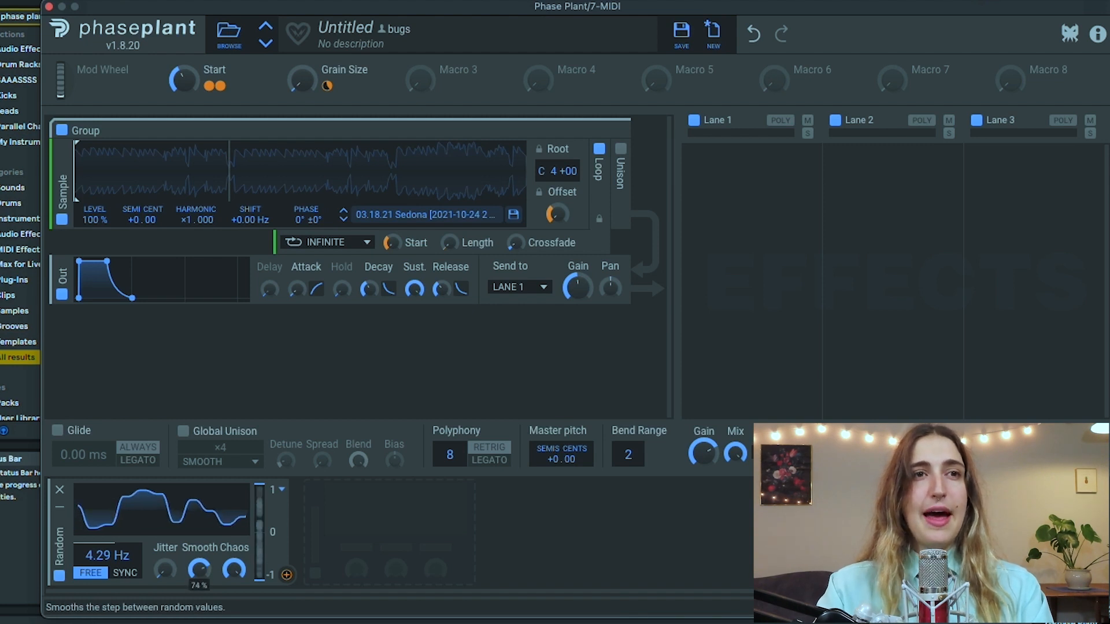
pyautogui.click(287, 575)
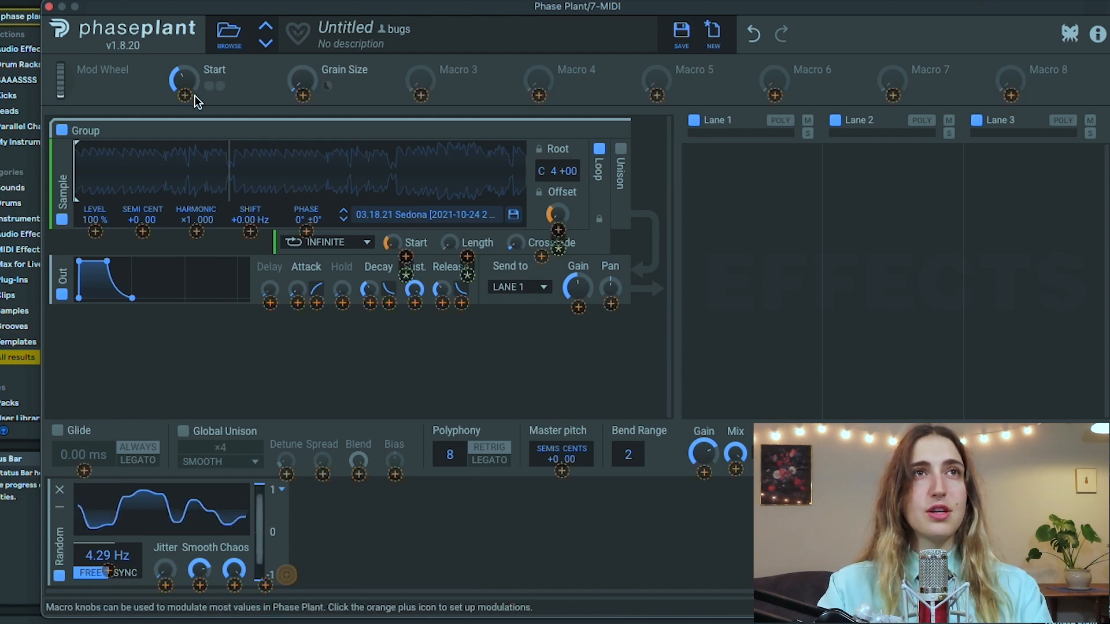
pyautogui.click(185, 95)
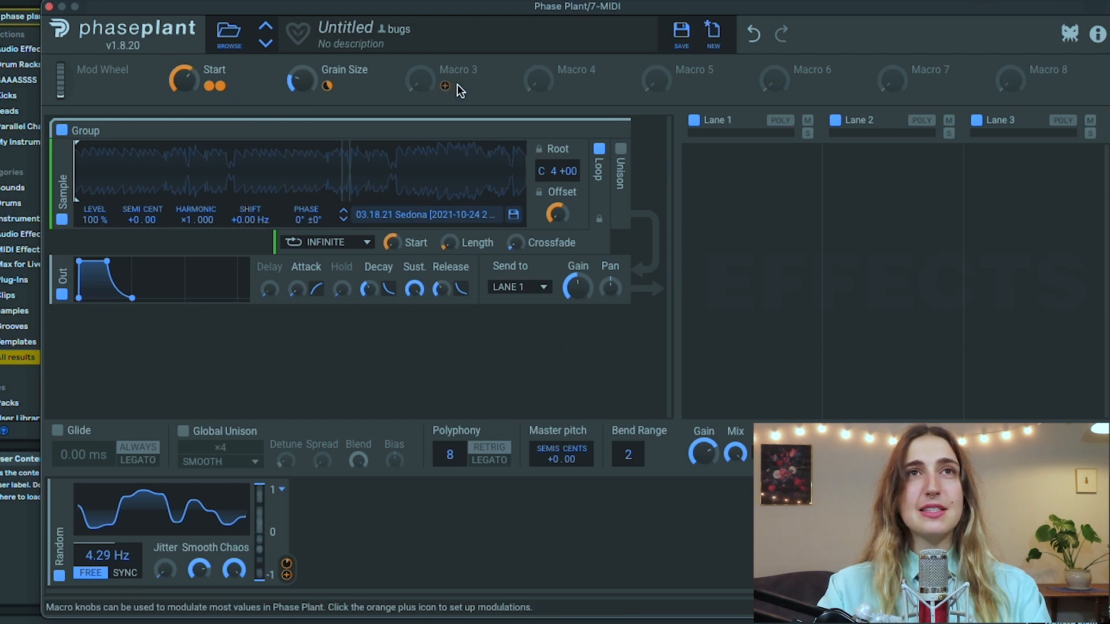
# Control the Random modulator's output depth with Macro 3, starting from zero depth, and name the macro Spray
pyautogui.moveTo(446, 88); pyautogui.dragTo(263, 587)
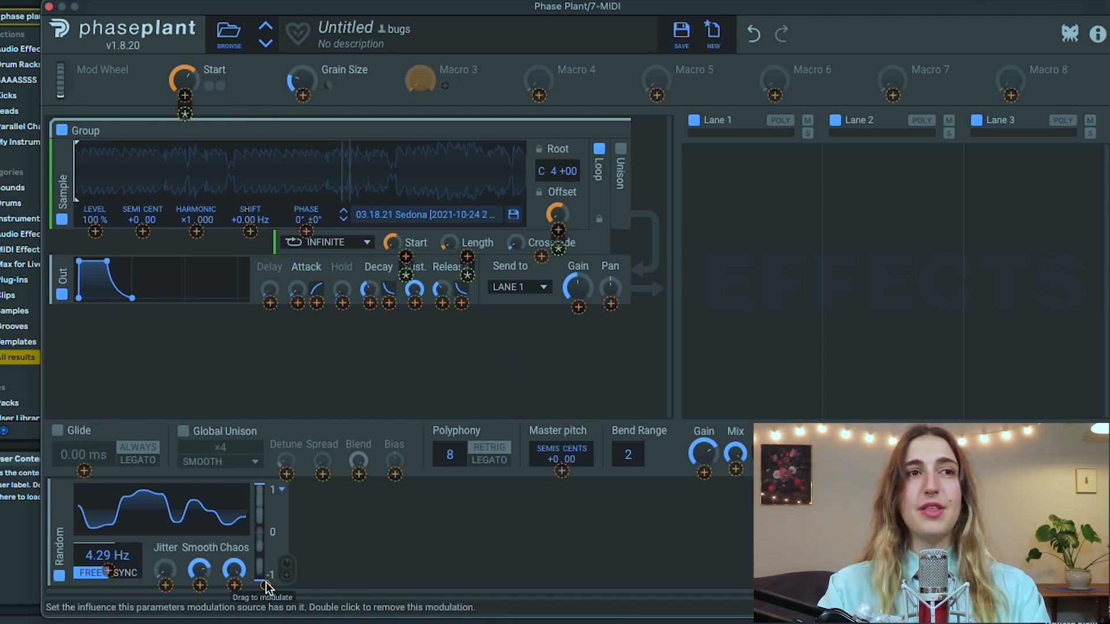
pyautogui.moveTo(265, 585); pyautogui.dragTo(266, 503)
pyautogui.click(324, 529)
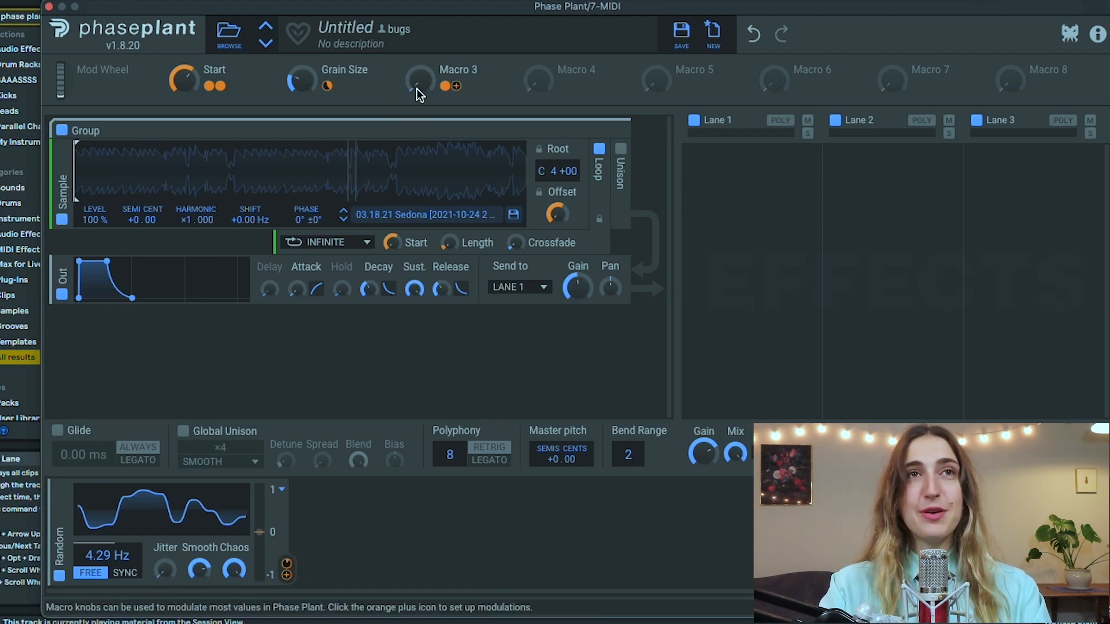
pyautogui.moveTo(420, 81); pyautogui.dragTo(420, 67)
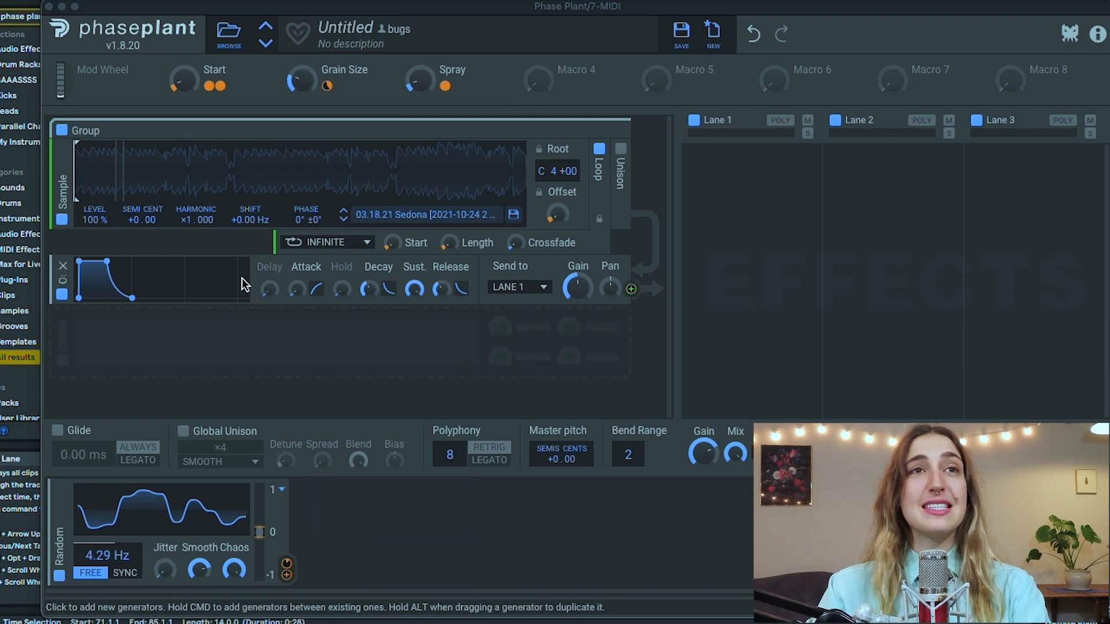
# Add a second Random modulator at 9.78 Hz with smoothed steps and assign it to the Grain Size macro
pyautogui.click(384, 507)
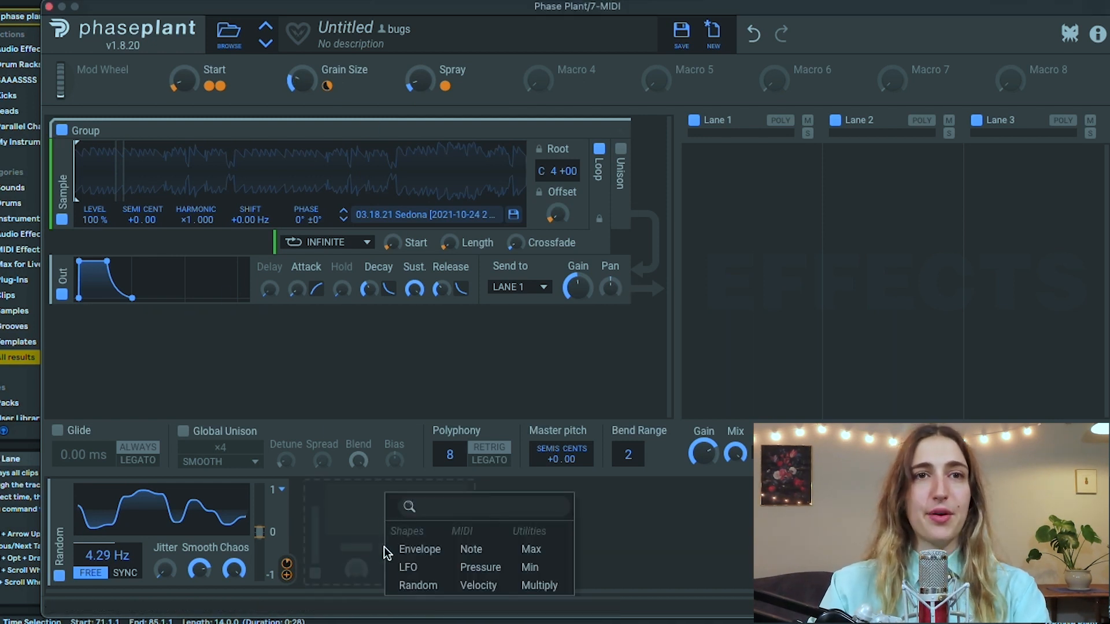
pyautogui.click(418, 585)
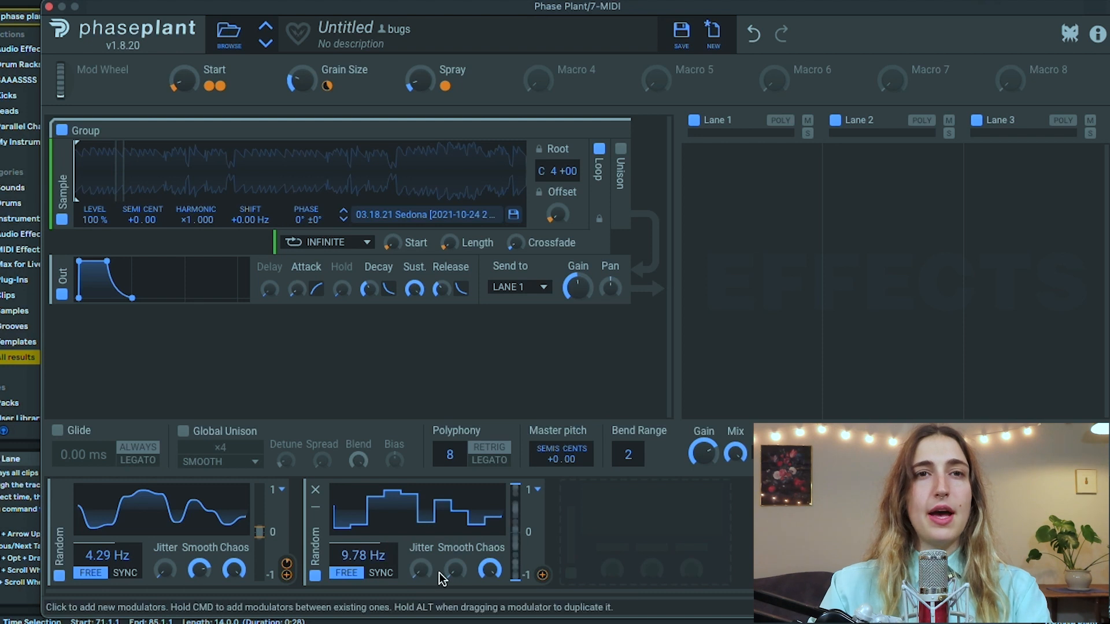
pyautogui.moveTo(455, 570); pyautogui.dragTo(470, 573)
pyautogui.moveTo(542, 575); pyautogui.dragTo(301, 92)
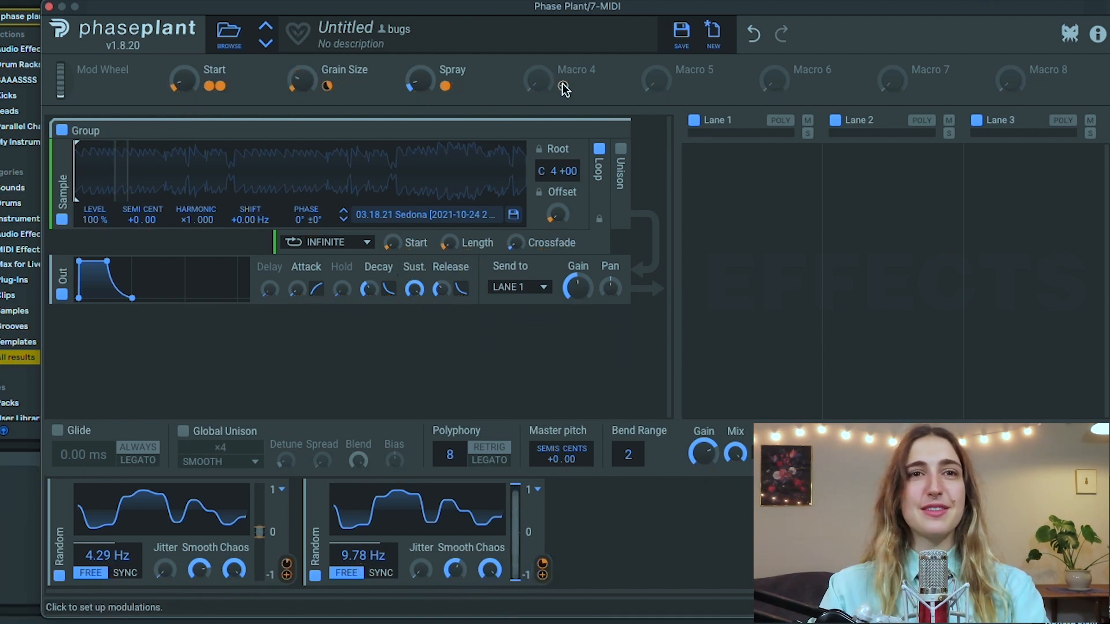
# Control the second Random modulator's output depth with Macro 4, starting from zero depth, and name the macro Random Grain
pyautogui.click(563, 88)
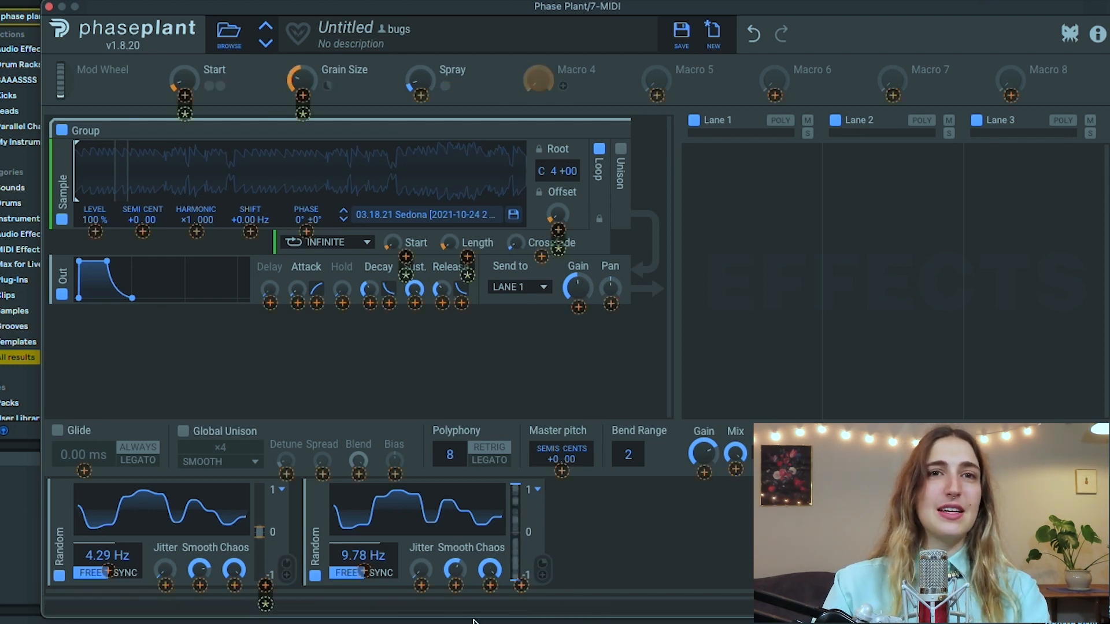
pyautogui.click(521, 583)
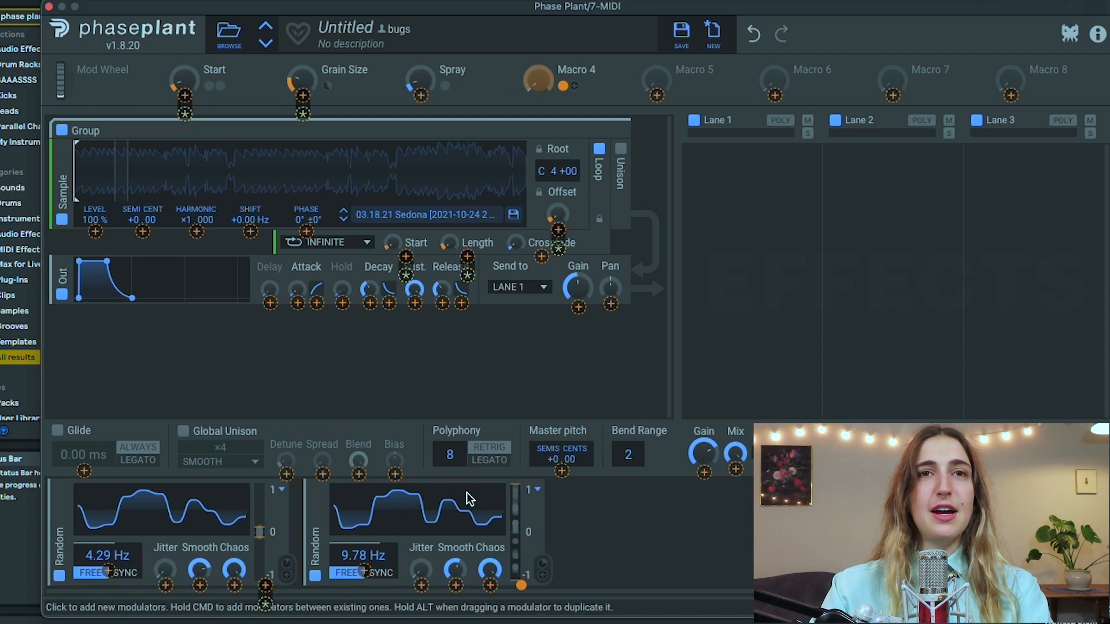
pyautogui.click(517, 489)
pyautogui.moveTo(516, 489); pyautogui.dragTo(518, 538)
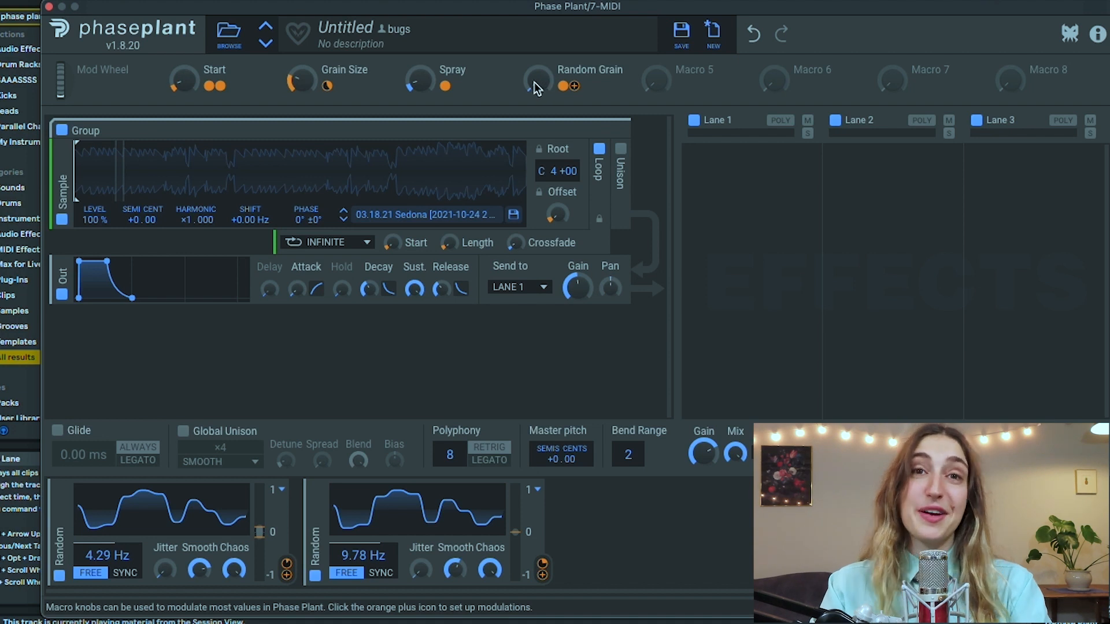
pyautogui.moveTo(536, 88)
pyautogui.mouseDown()
pyautogui.moveTo(537, 58)
pyautogui.moveTo(538, 73)
pyautogui.mouseUp()
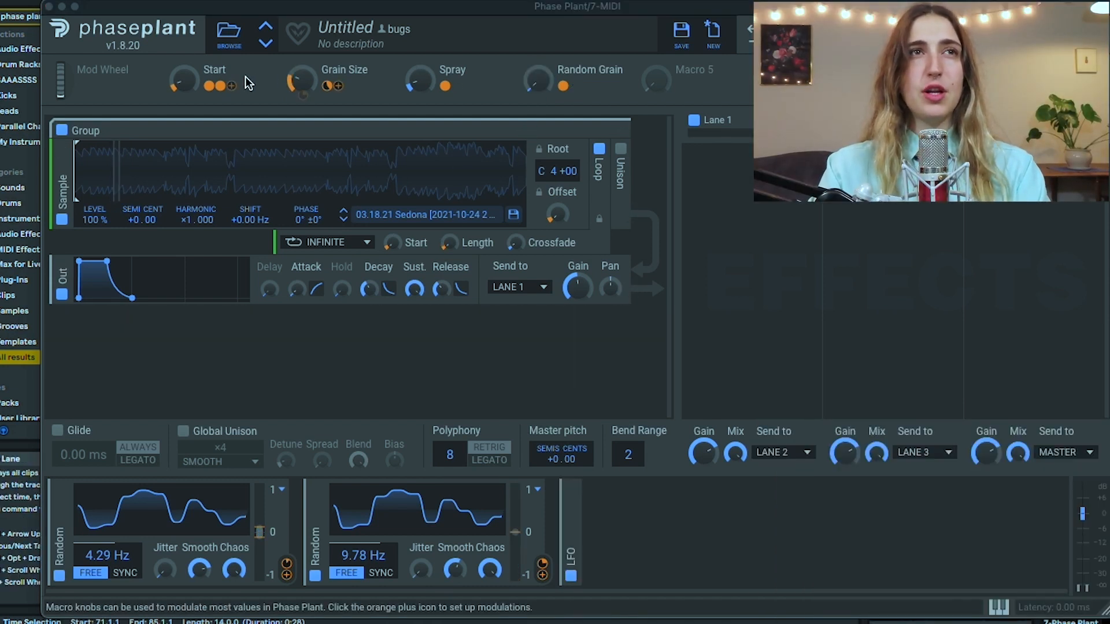
# Enable four-voice Smooth unison on the sampler with 27.1 ct detune and a reduced spread
pyautogui.click(621, 150)
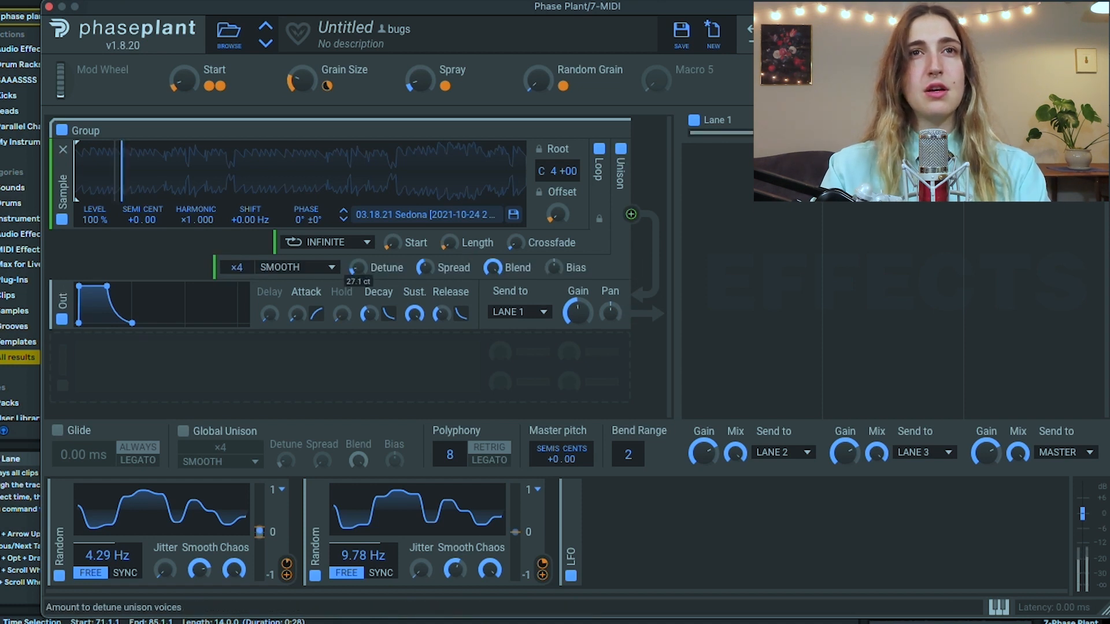
pyautogui.moveTo(425, 268); pyautogui.dragTo(425, 281)
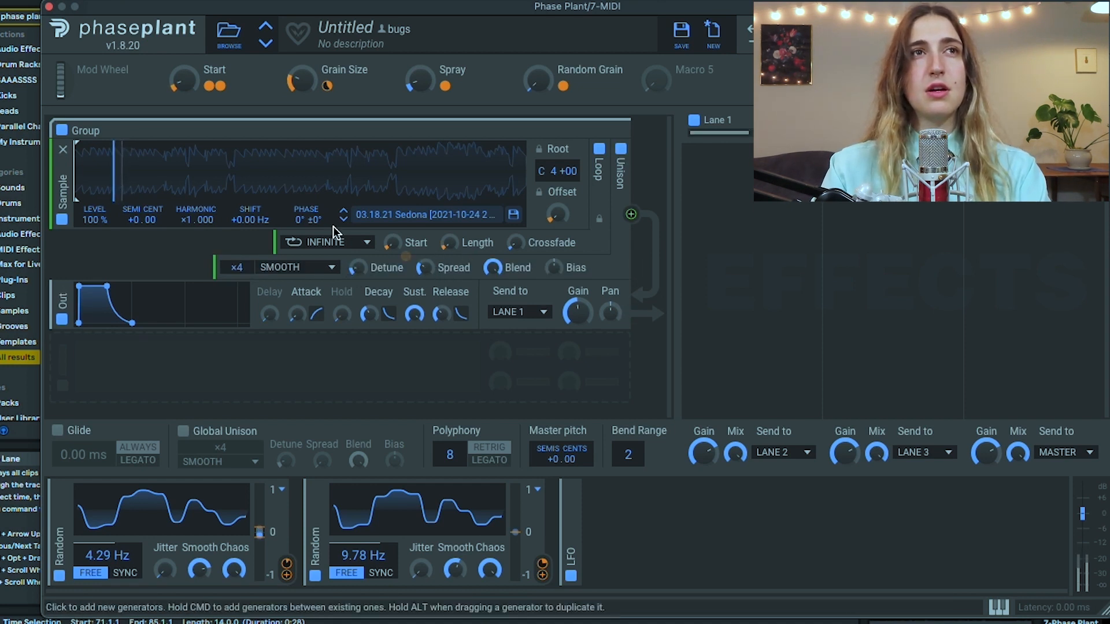
# Raise the Start macro and fine-tune the Grain Size macro
pyautogui.moveTo(185, 87); pyautogui.dragTo(187, 69)
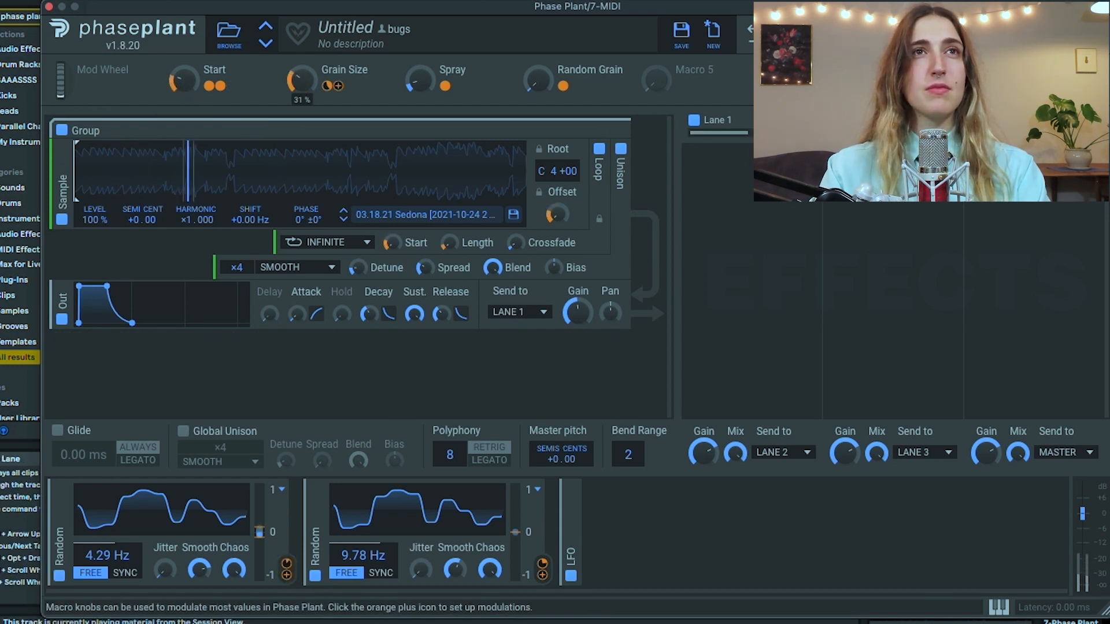
pyautogui.moveTo(301, 79); pyautogui.dragTo(300, 93)
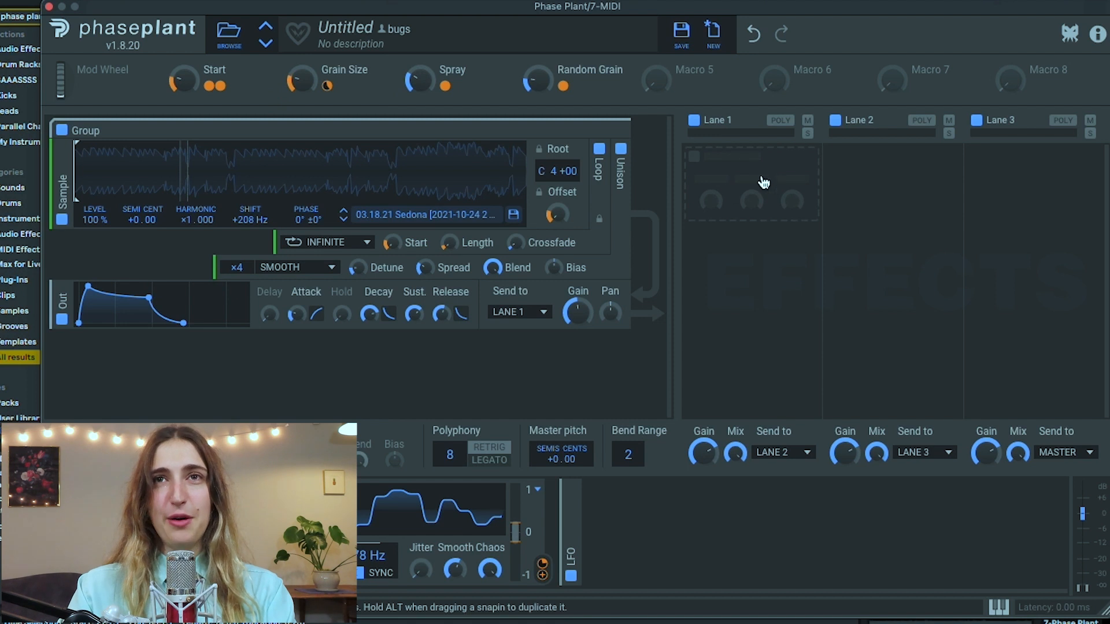
# Add an Ensemble effect to Lane 1 and a Multipass effect to Lane 2
pyautogui.click(763, 183)
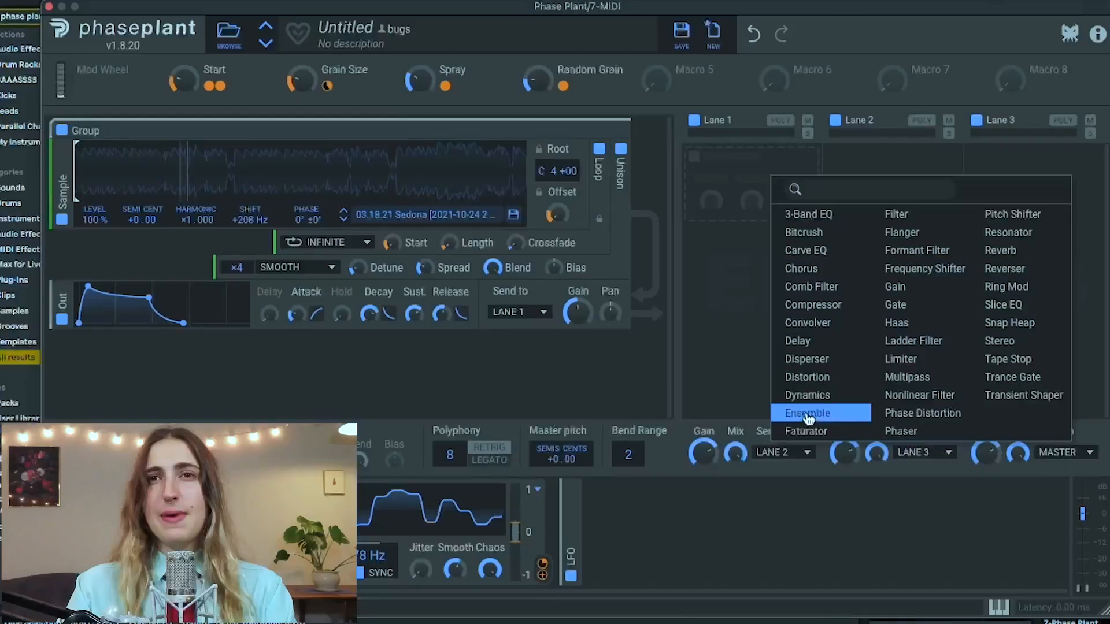
pyautogui.click(807, 414)
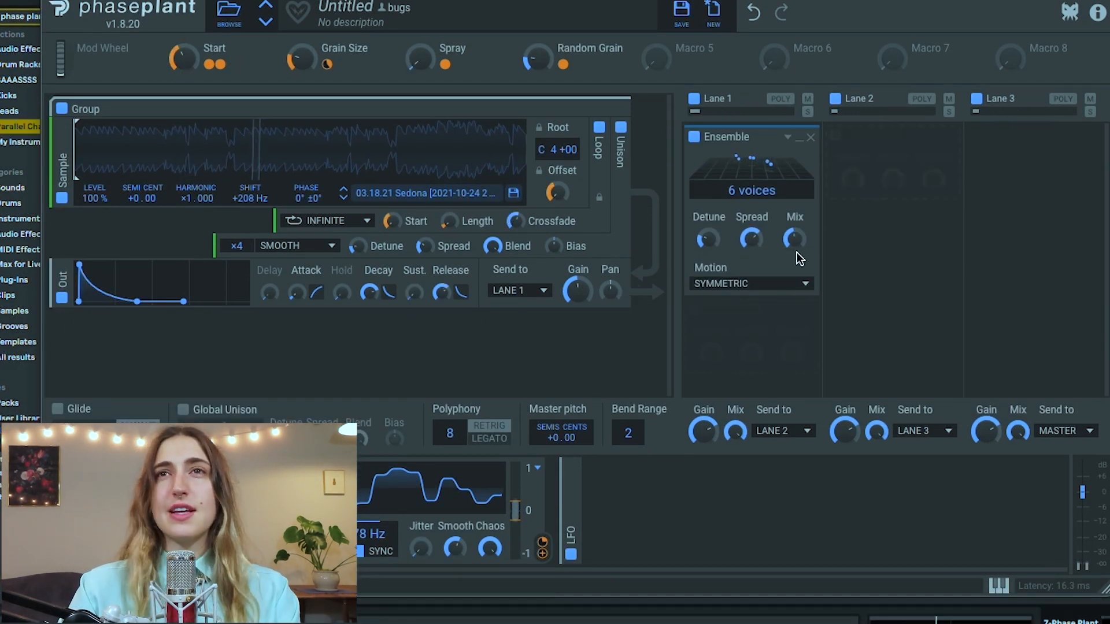
pyautogui.click(874, 165)
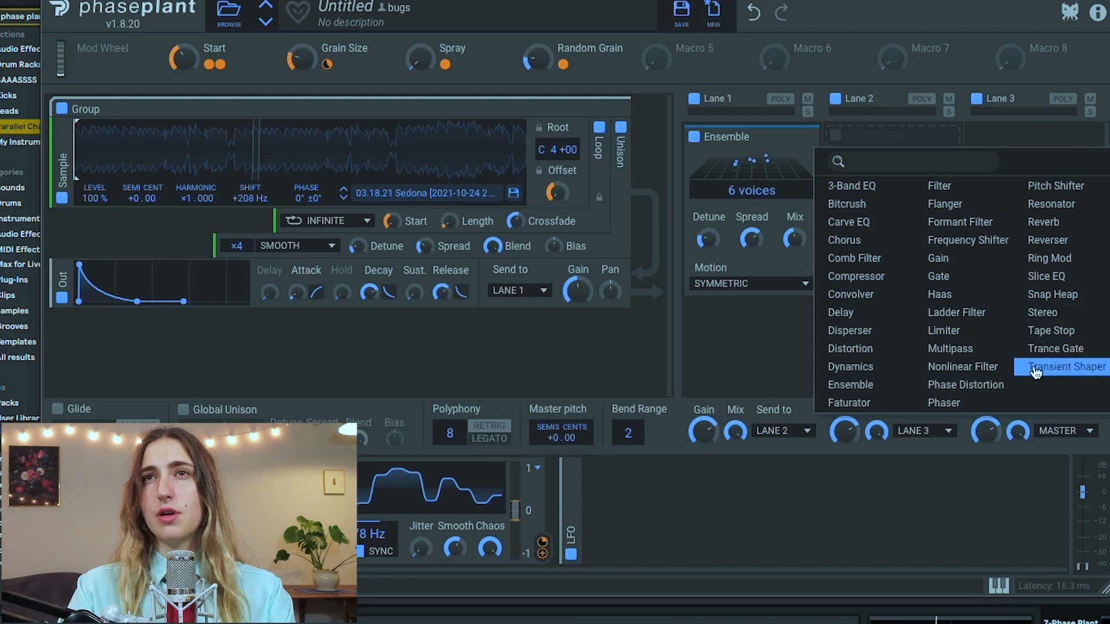
pyautogui.click(942, 348)
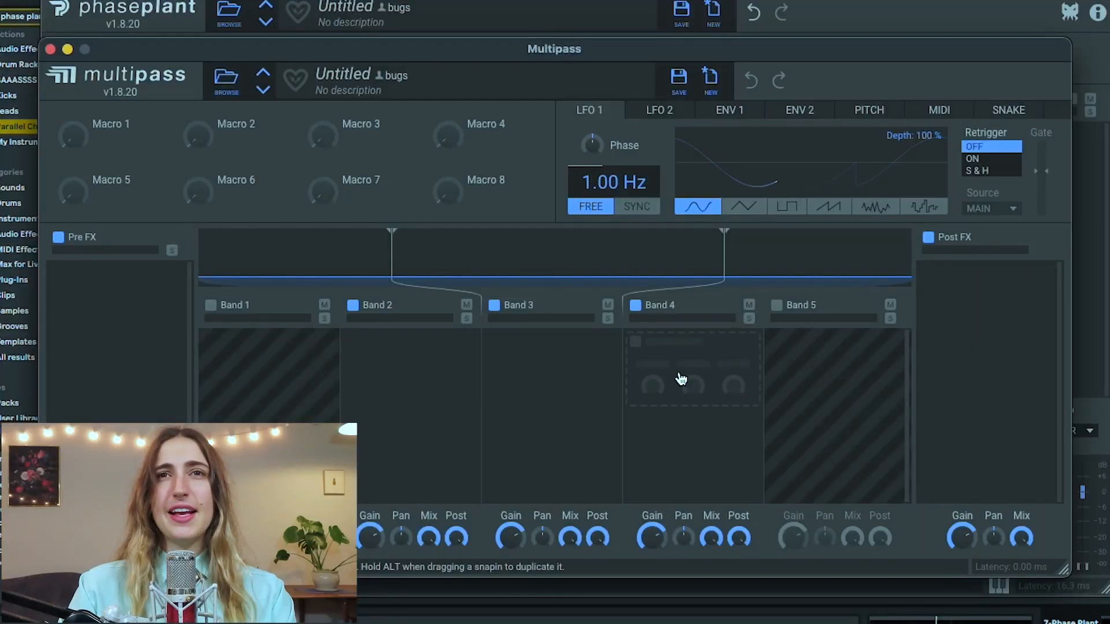
# Insert a Delay effect into Band 4 of the Multipass
pyautogui.click(681, 379)
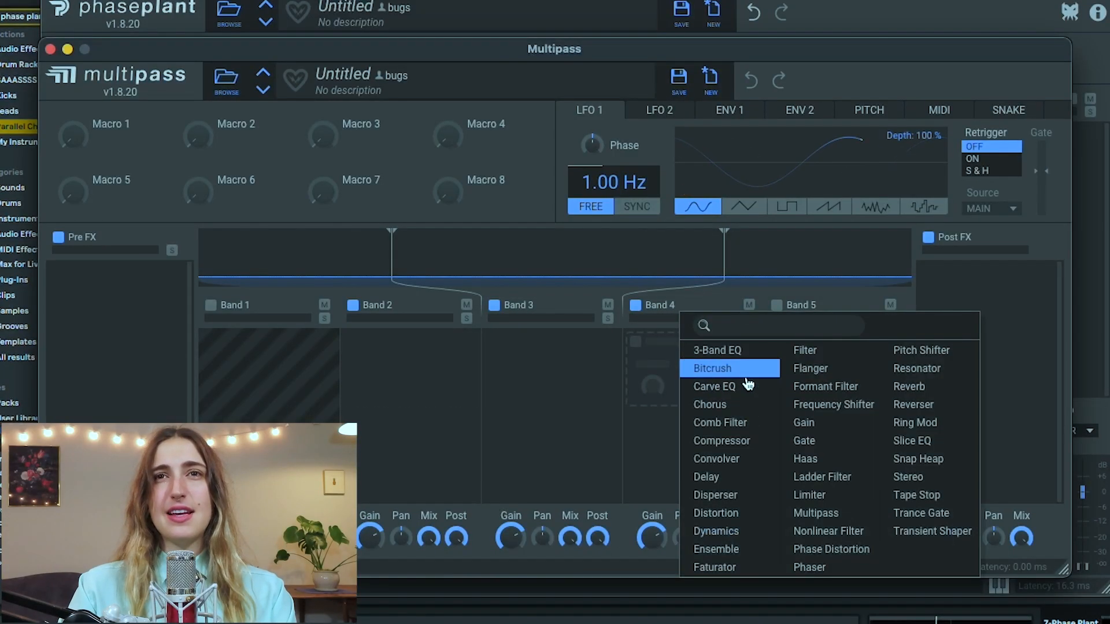
pyautogui.click(755, 283)
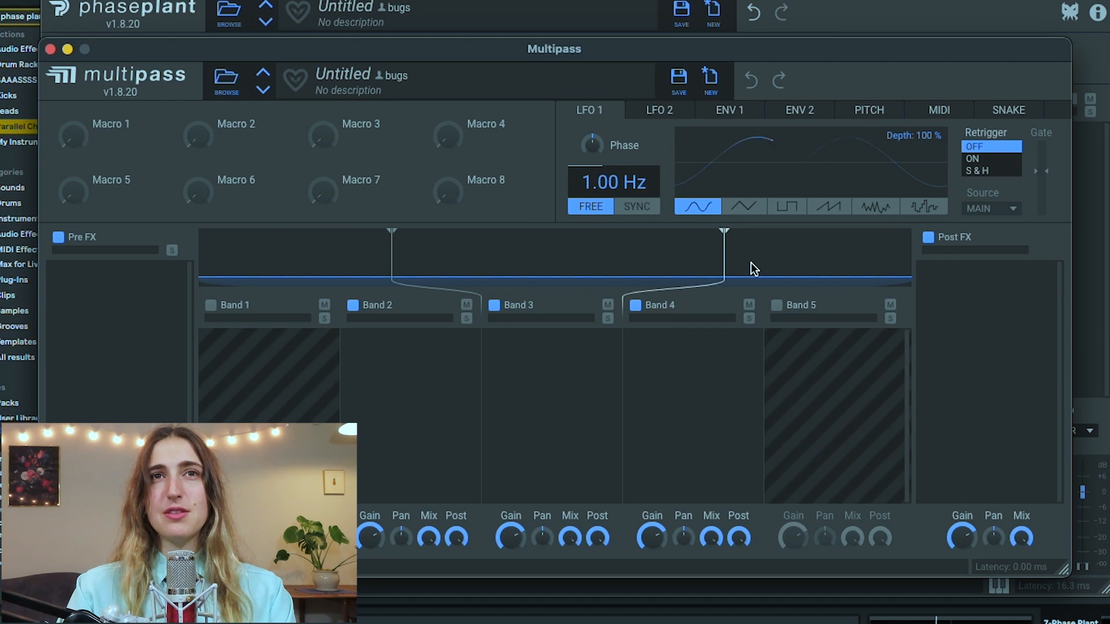
pyautogui.click(729, 366)
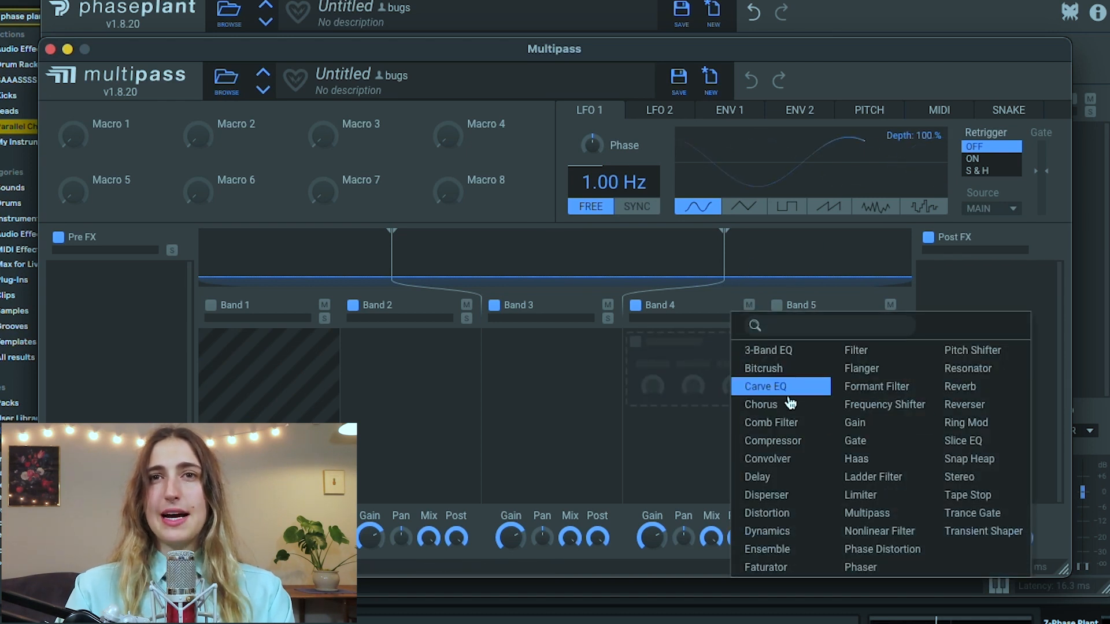
pyautogui.click(772, 477)
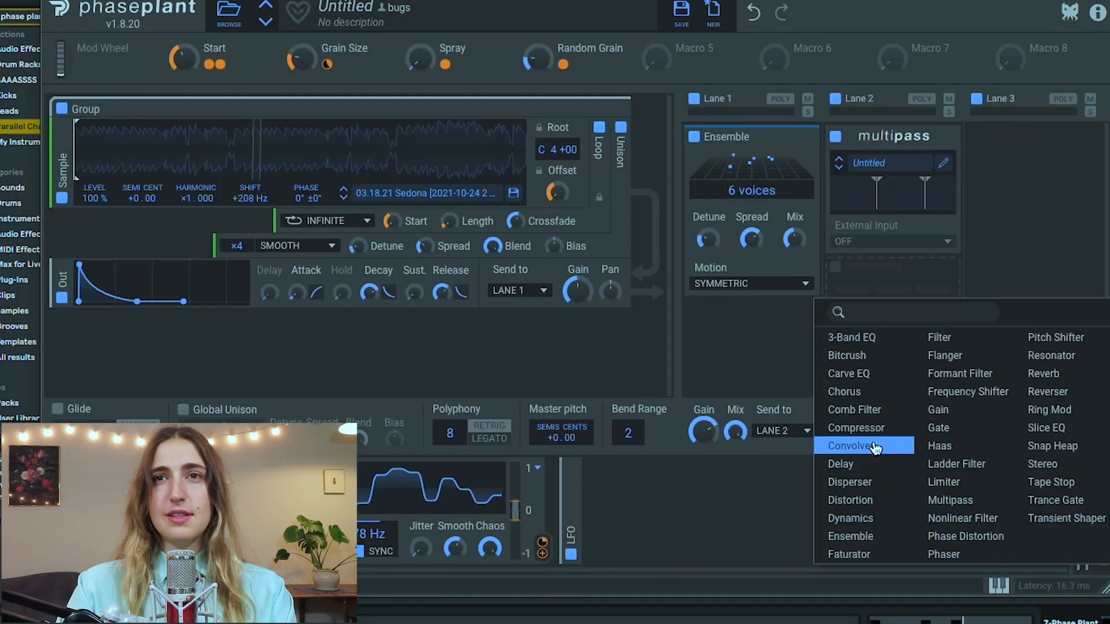
# Add a Convolver below the Multipass in Lane 2 and load the Maes Howe impulse response
pyautogui.click(875, 445)
pyautogui.scroll(-2, 885, 321)
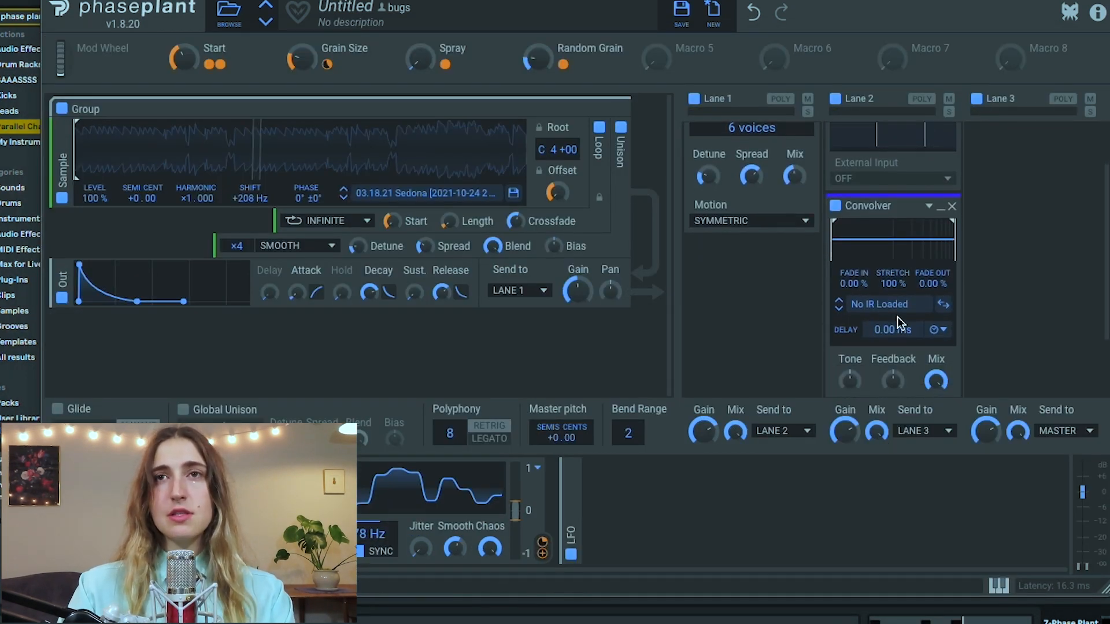
pyautogui.click(839, 309)
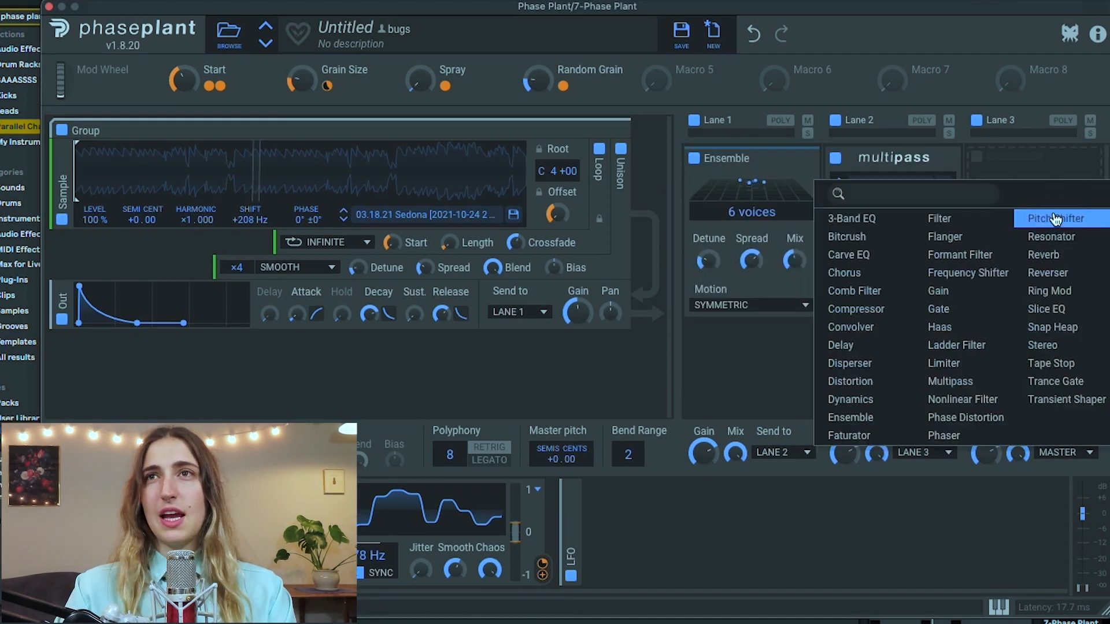
# Add a Pitch Shifter at +12.00 to Lane 3, shortening its grain size and reducing its mix
pyautogui.click(1026, 216)
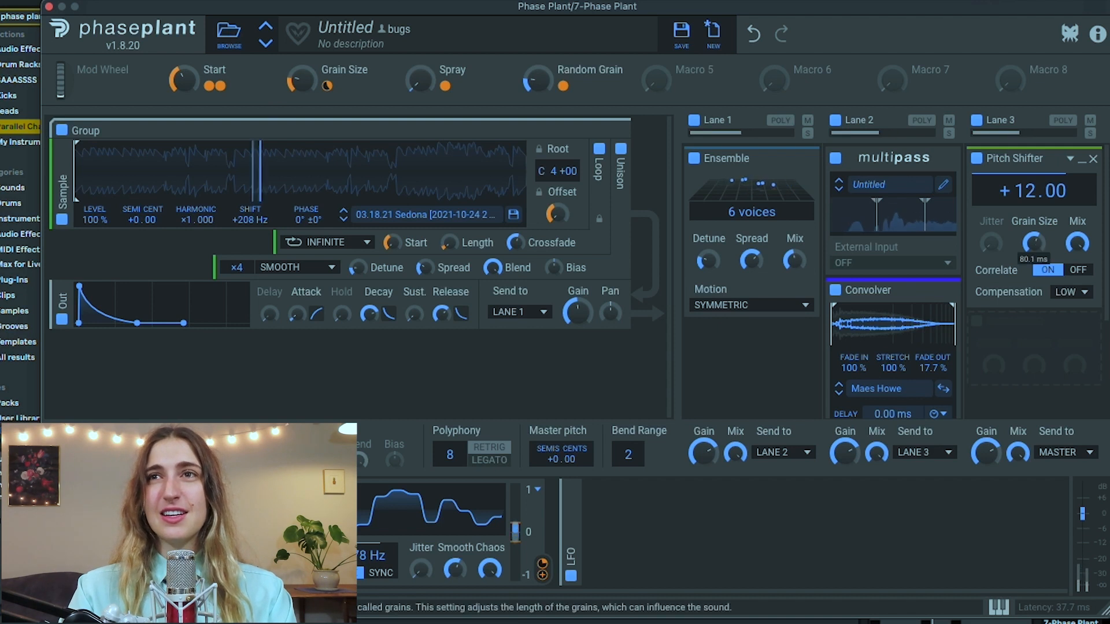
pyautogui.moveTo(1034, 242); pyautogui.dragTo(1033, 242)
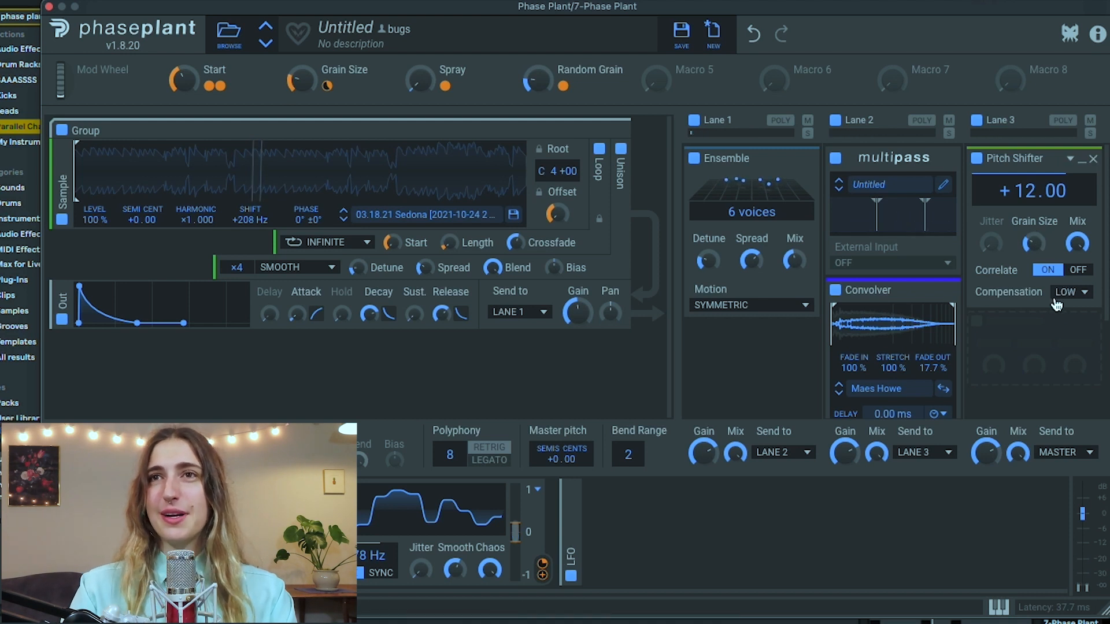
pyautogui.moveTo(1077, 242); pyautogui.dragTo(1076, 244)
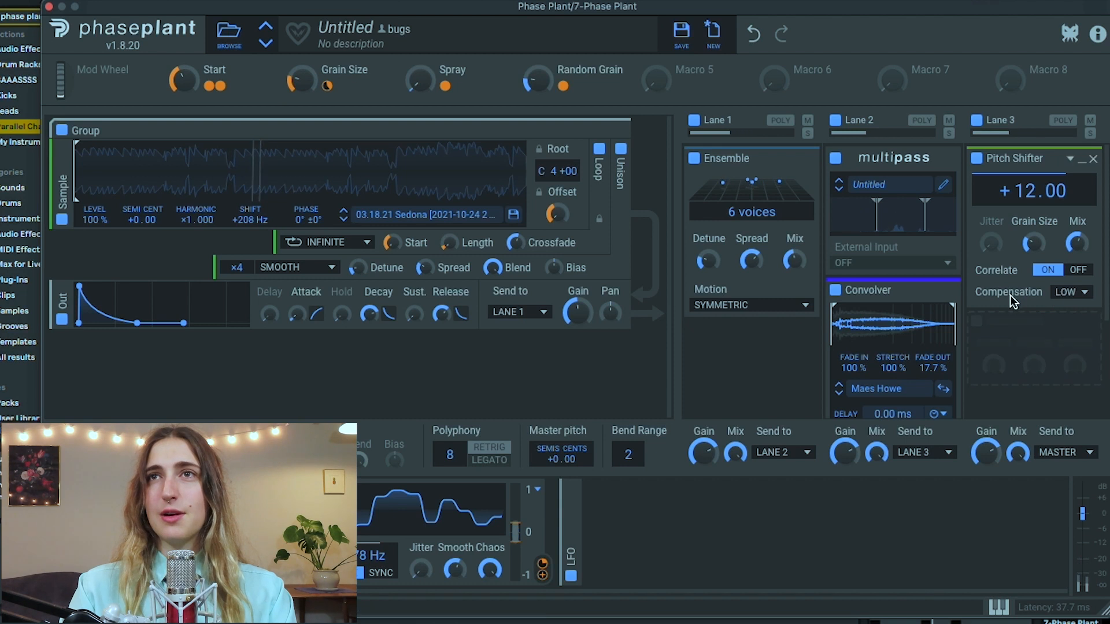
# Add a Distortion of type Saturate below the Pitch Shifter in Lane 3 and adjust its drive
pyautogui.click(1017, 337)
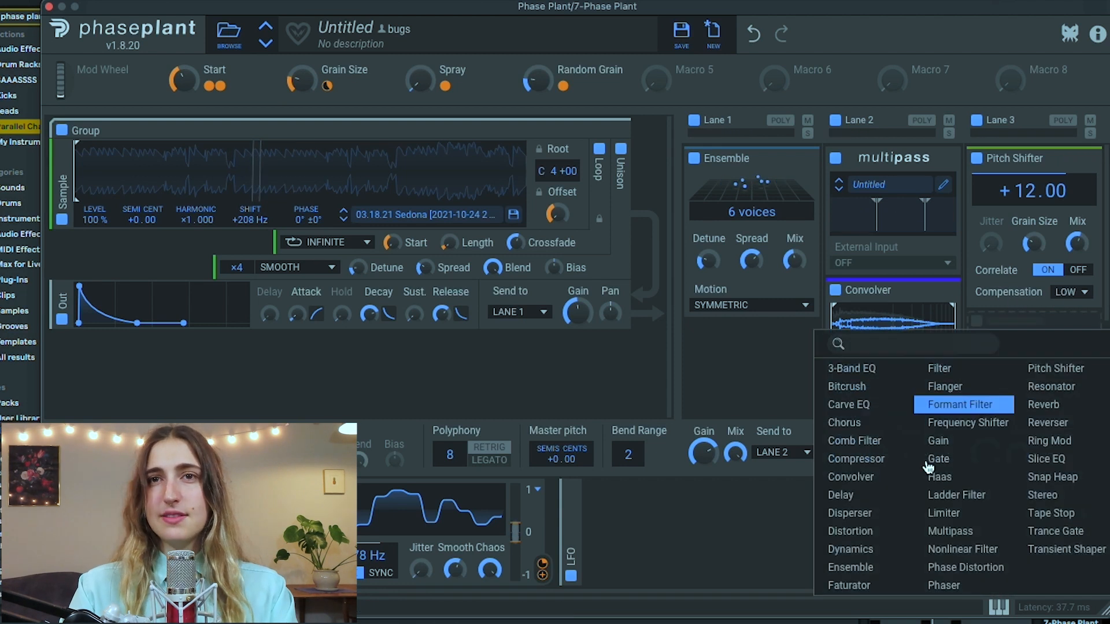
pyautogui.click(860, 530)
pyautogui.scroll(-3, 1037, 314)
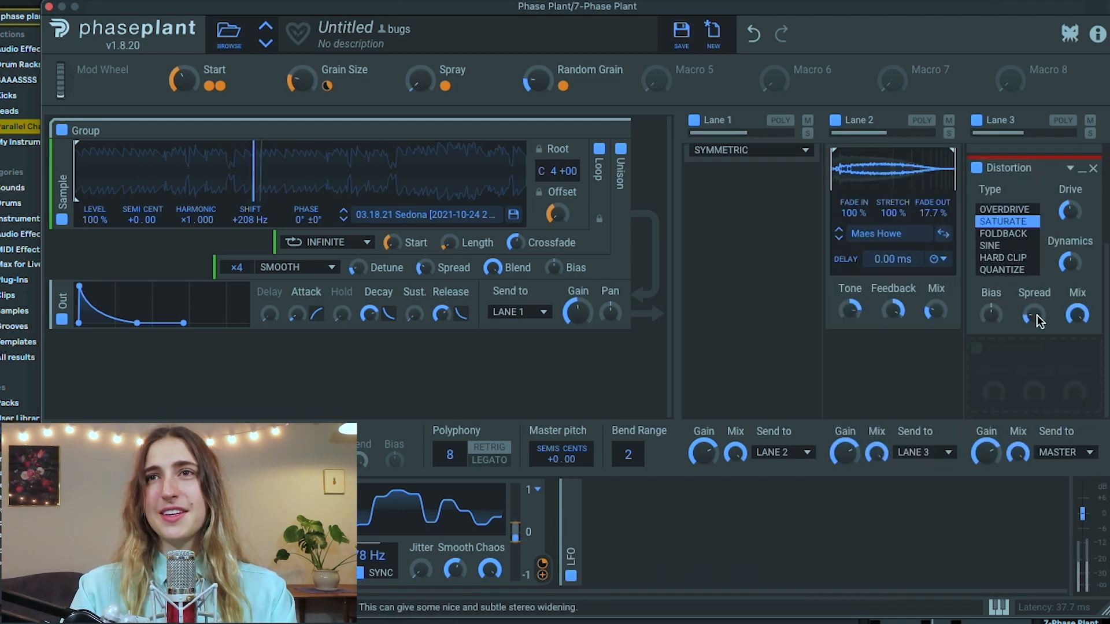
pyautogui.scroll(-1, 1037, 315)
pyautogui.moveTo(1069, 213); pyautogui.dragTo(1068, 191)
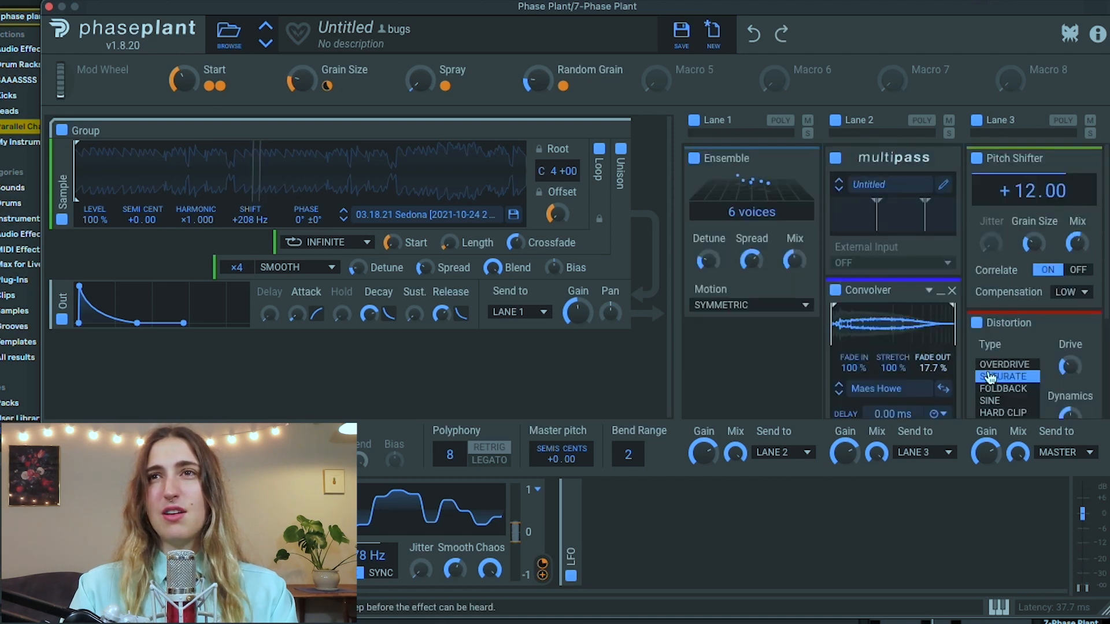
# Add a Filter below the Ensemble in Lane 1 and switch it to the high-pass type
pyautogui.scroll(-3, 996, 353)
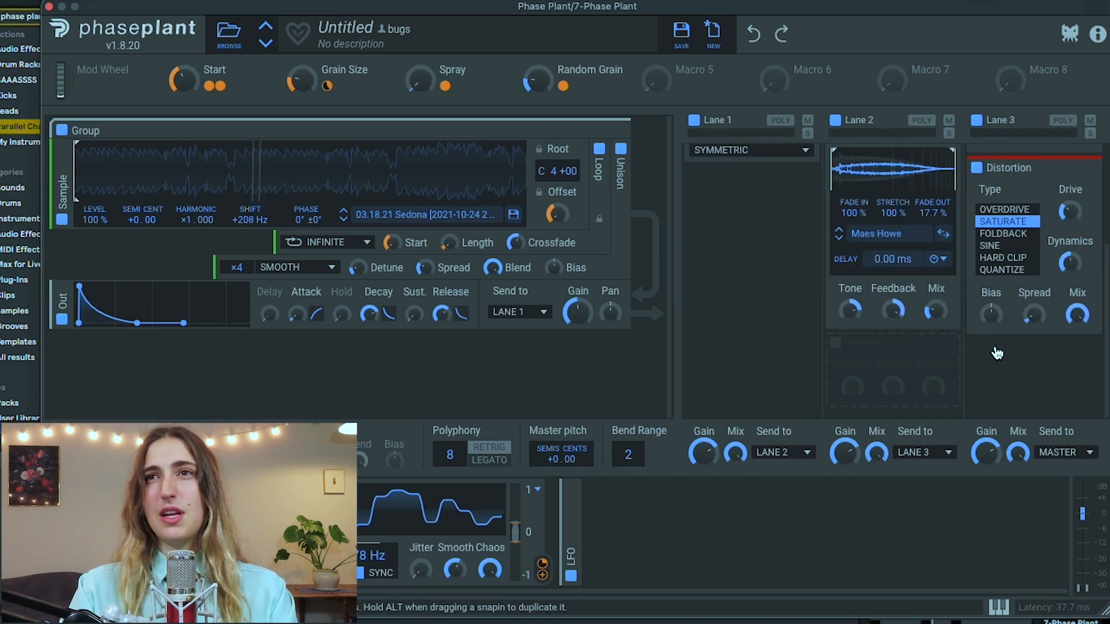
pyautogui.scroll(3, 712, 245)
pyautogui.click(776, 354)
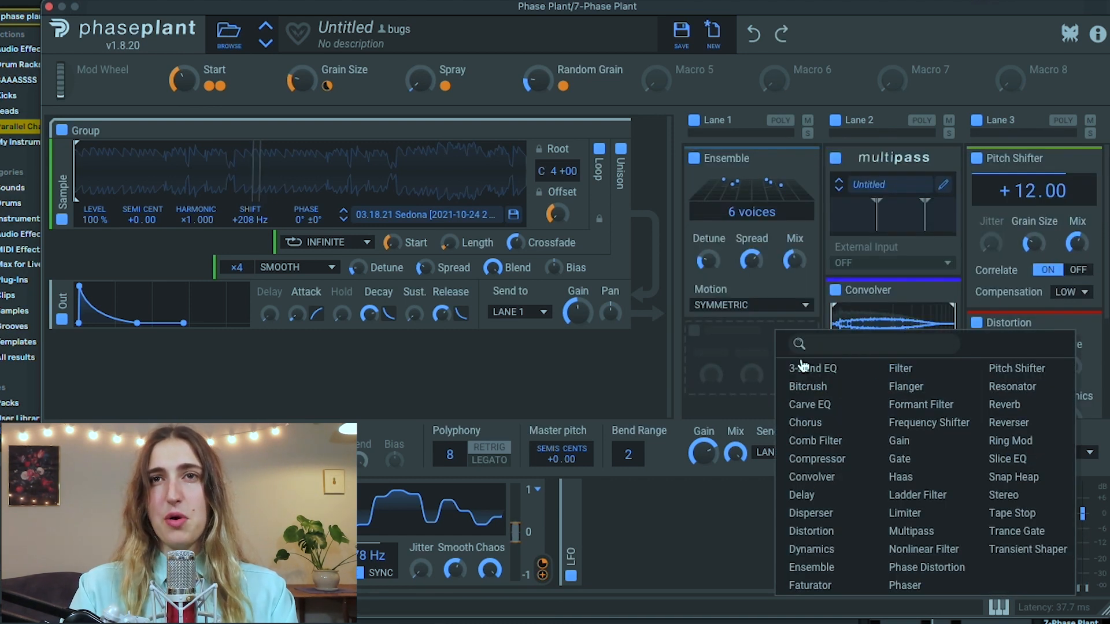
pyautogui.click(897, 369)
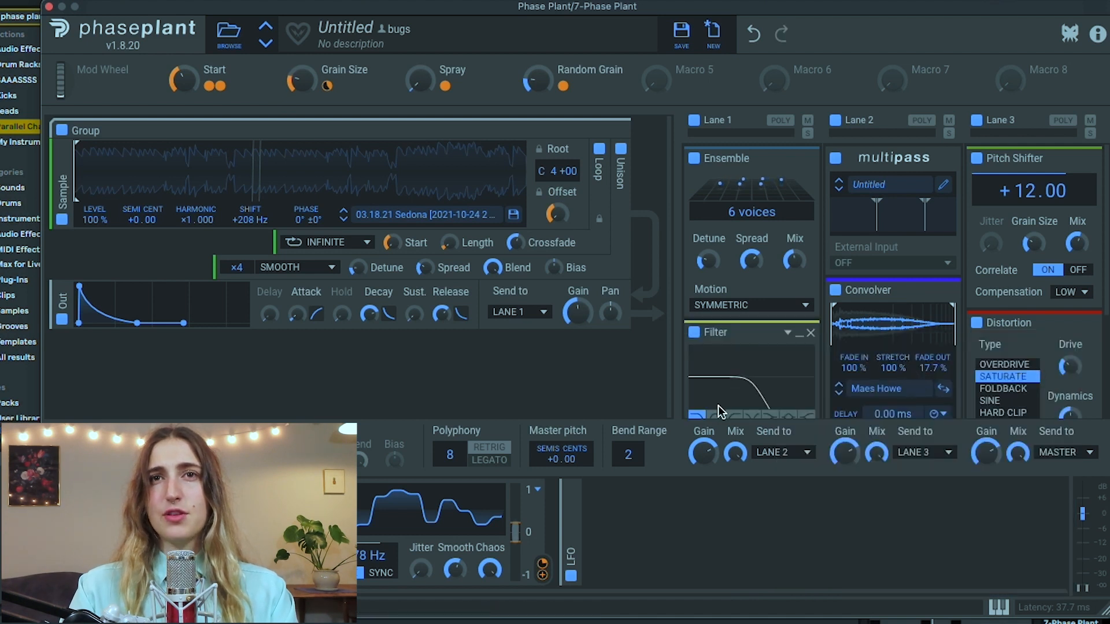
pyautogui.scroll(-1, 774, 398)
pyautogui.click(734, 383)
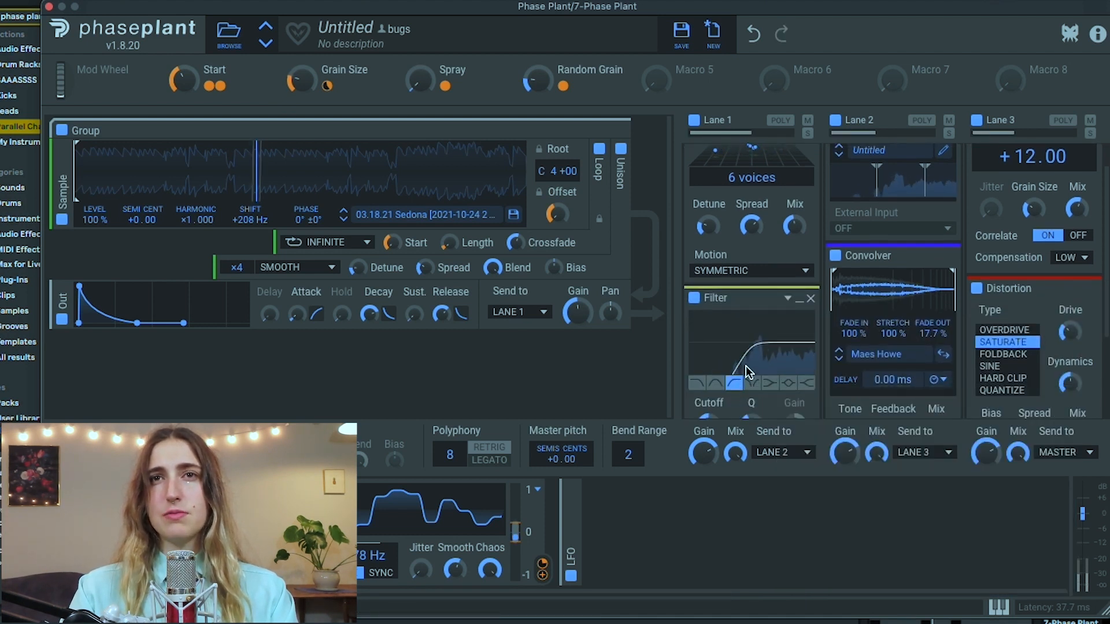
pyautogui.scroll(-4, 751, 374)
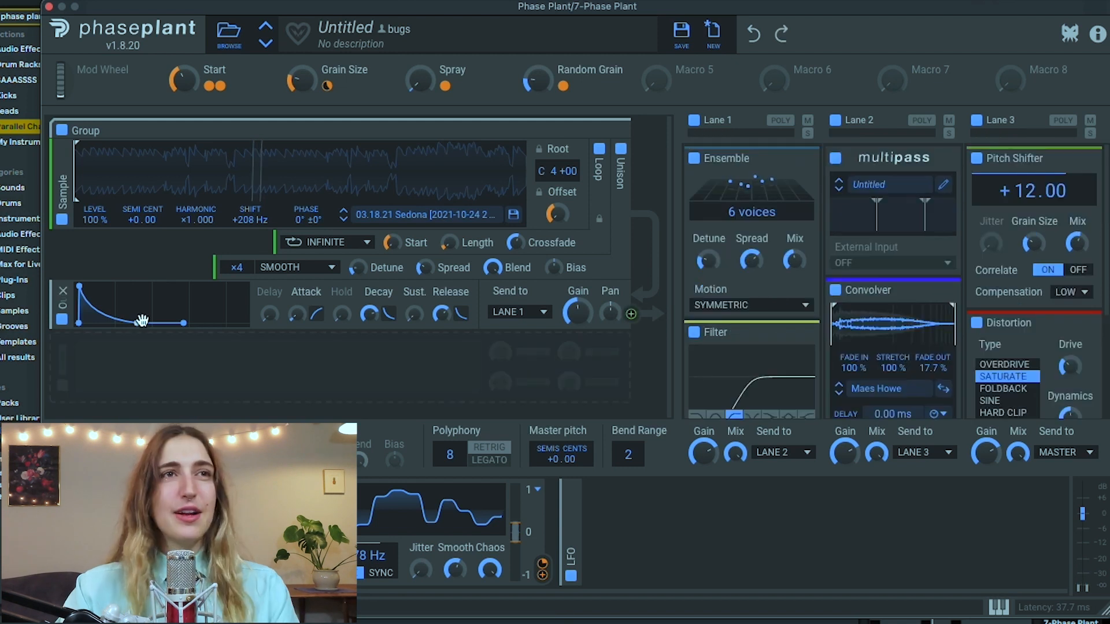
# Reshape the output envelope to a decay of 7.03 s and a sustain of 68%
pyautogui.moveTo(140, 321); pyautogui.dragTo(149, 304)
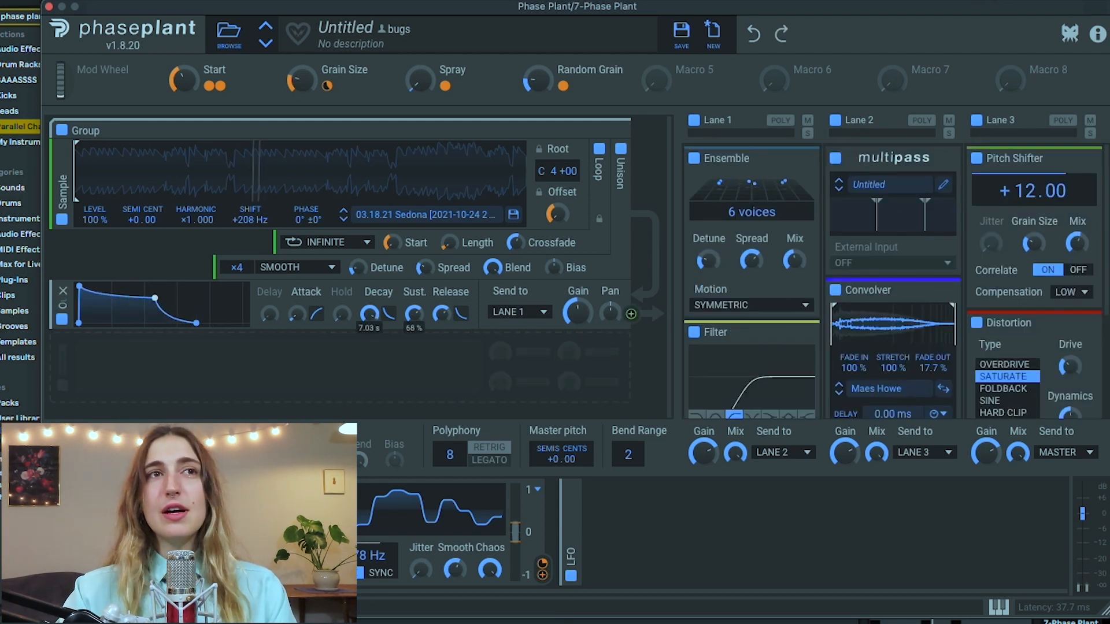